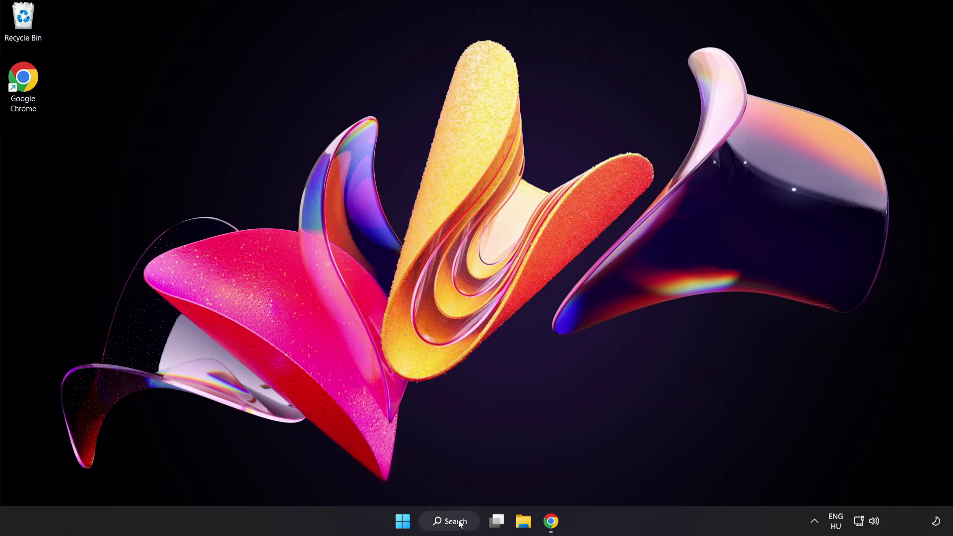
- Switch the active power plan to High performance from the searched power plan page, then close Power Options
left_click(459, 524)
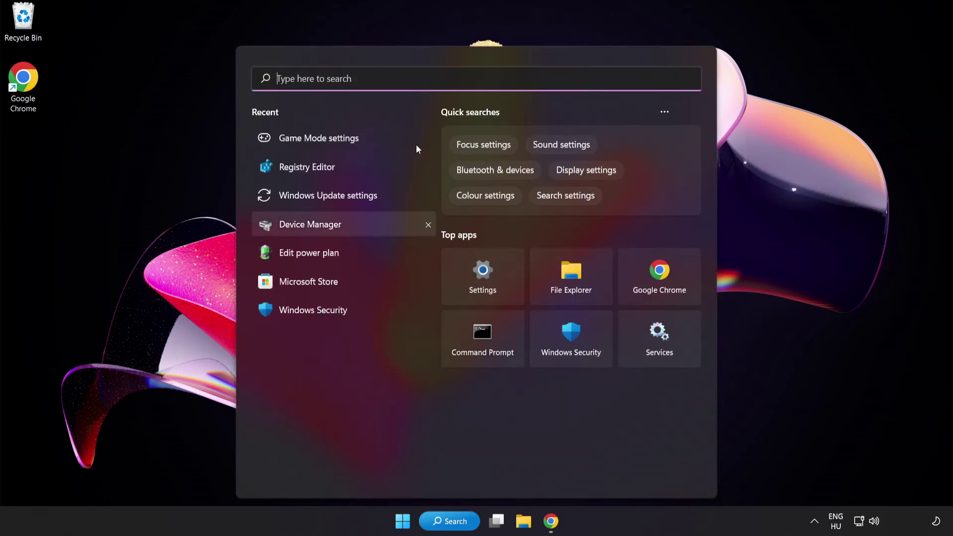
type("edit power ")
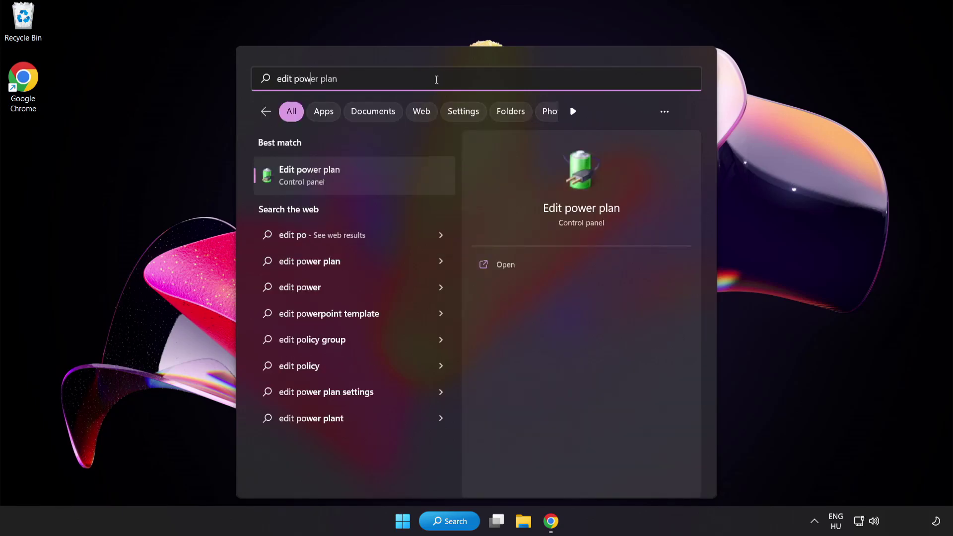
type("plan")
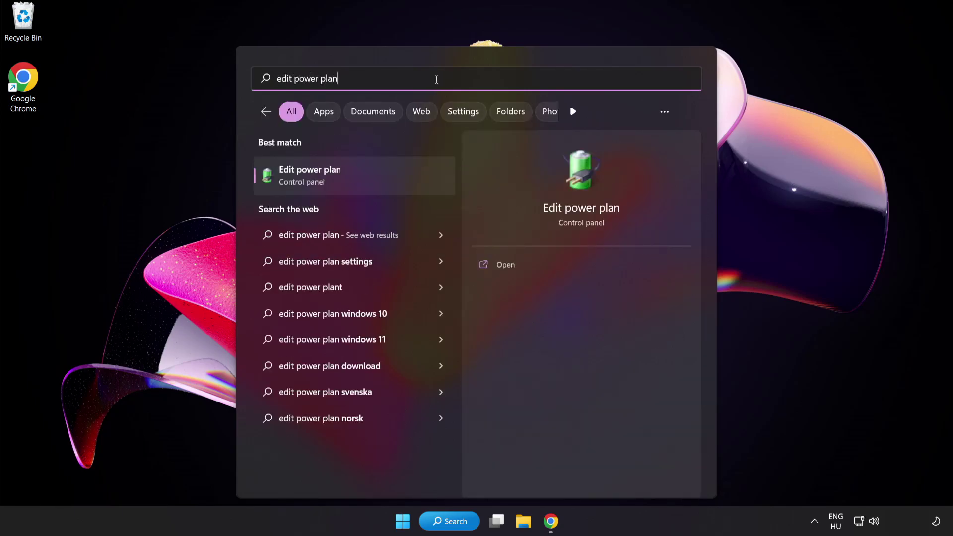
left_click(386, 181)
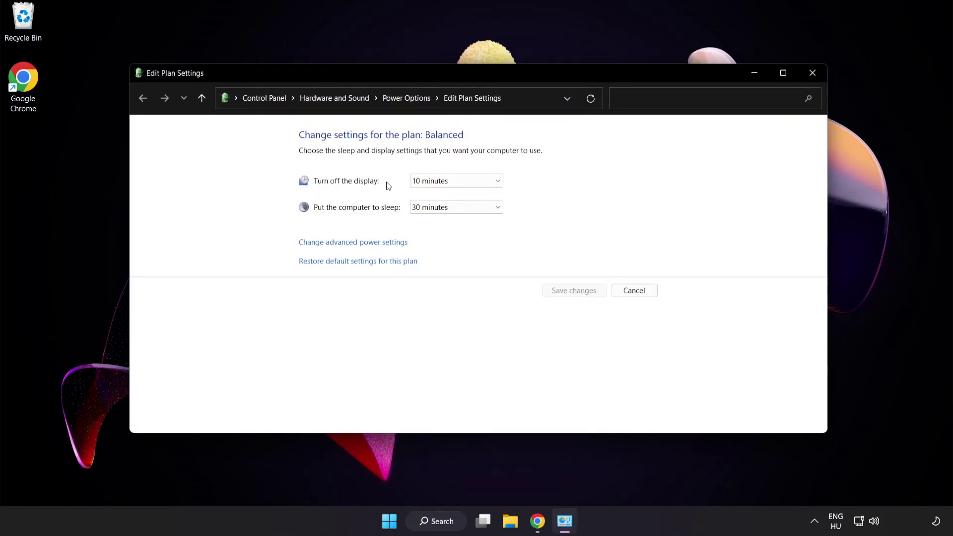
left_click(414, 99)
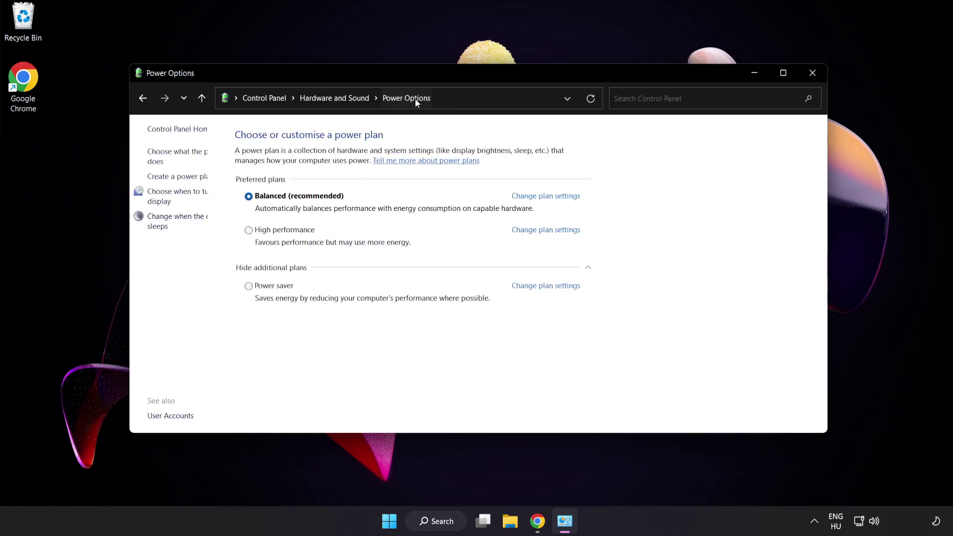
left_click(317, 231)
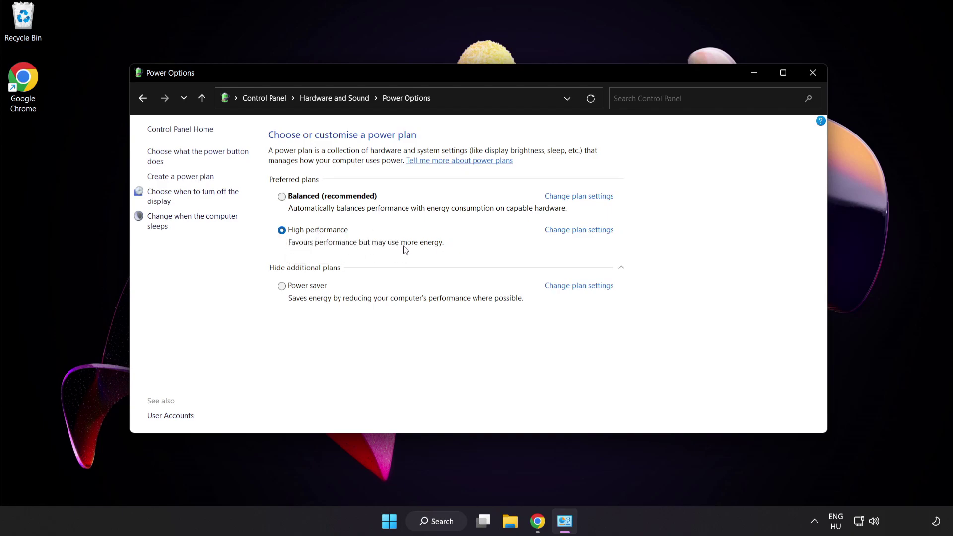
left_click(814, 73)
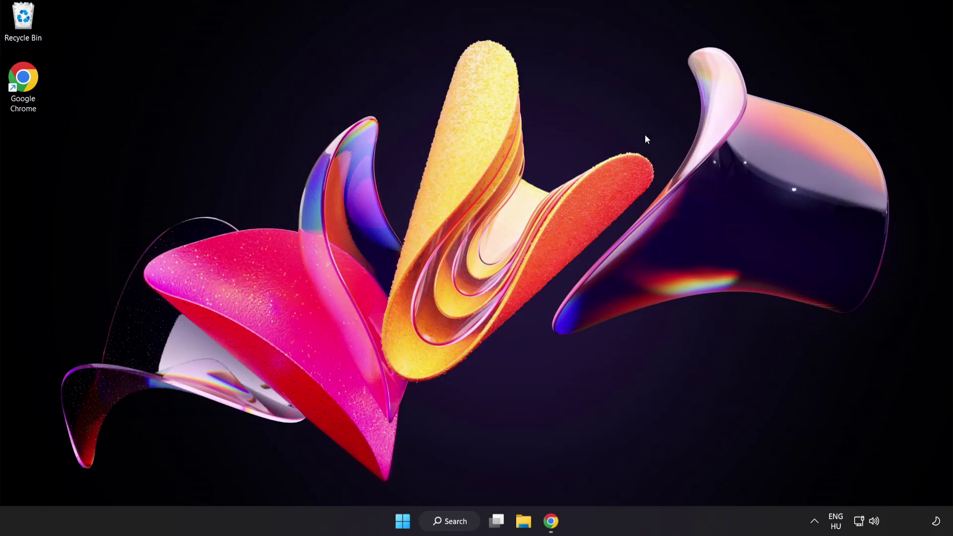
- Launch Device Manager from search and select the VMware SVGA 3D adapter under Display adapters
left_click(453, 520)
type("device manager")
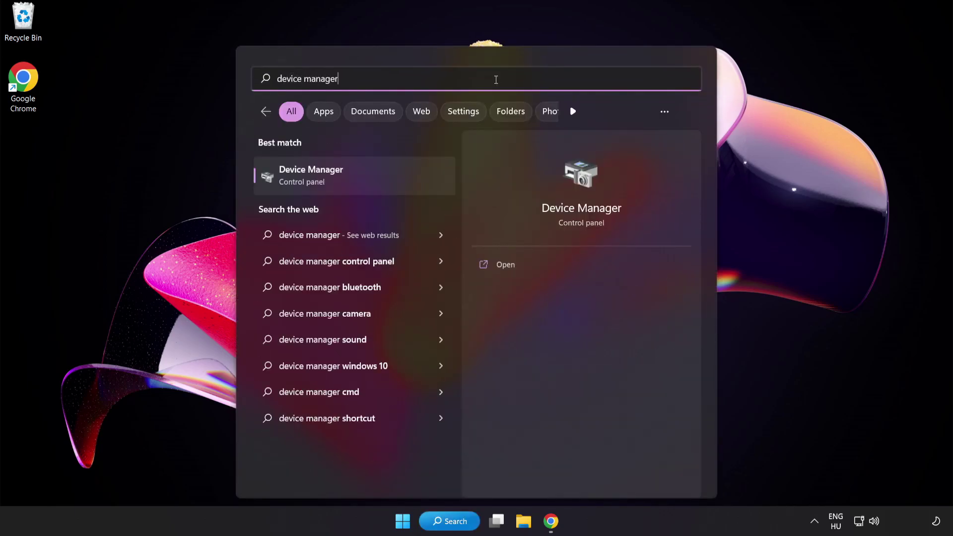
left_click(390, 180)
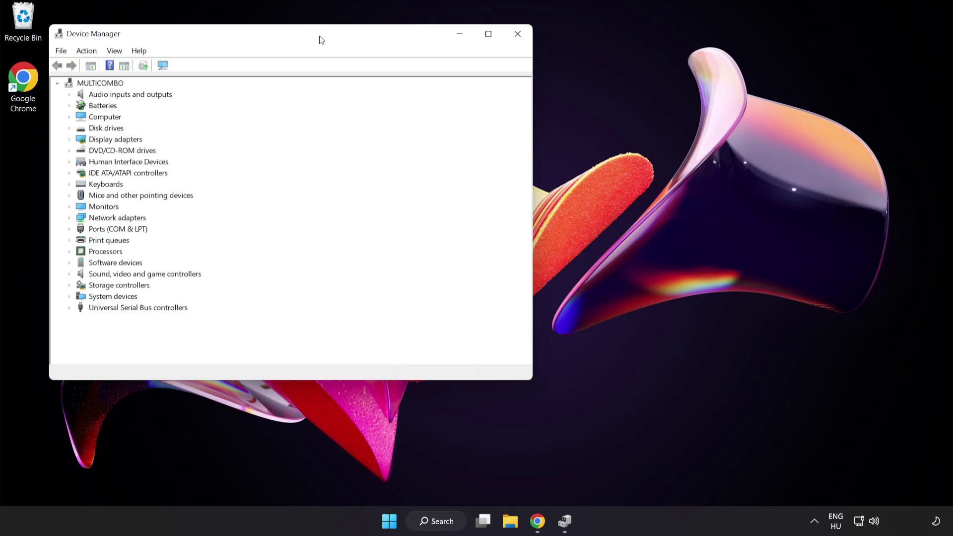
left_click_drag(322, 39, 484, 99)
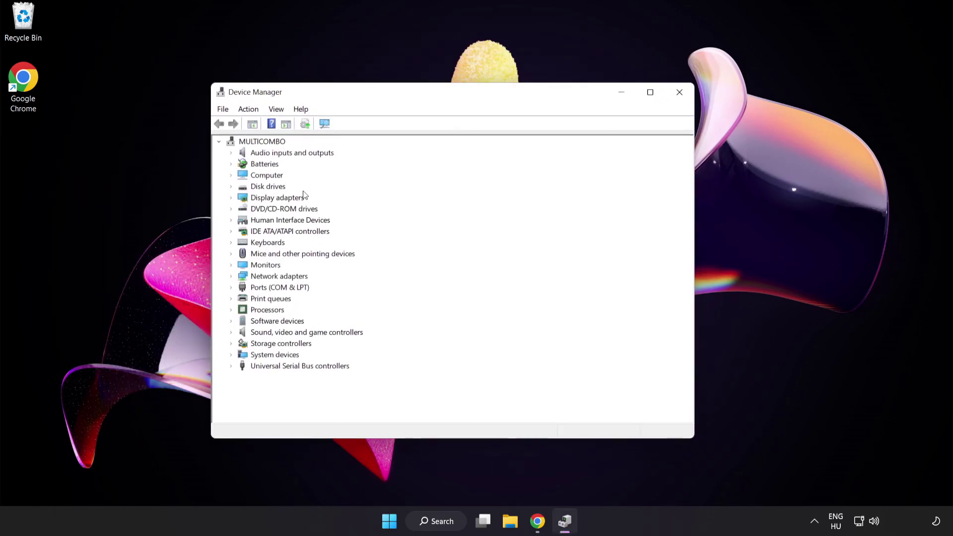
left_click(276, 197)
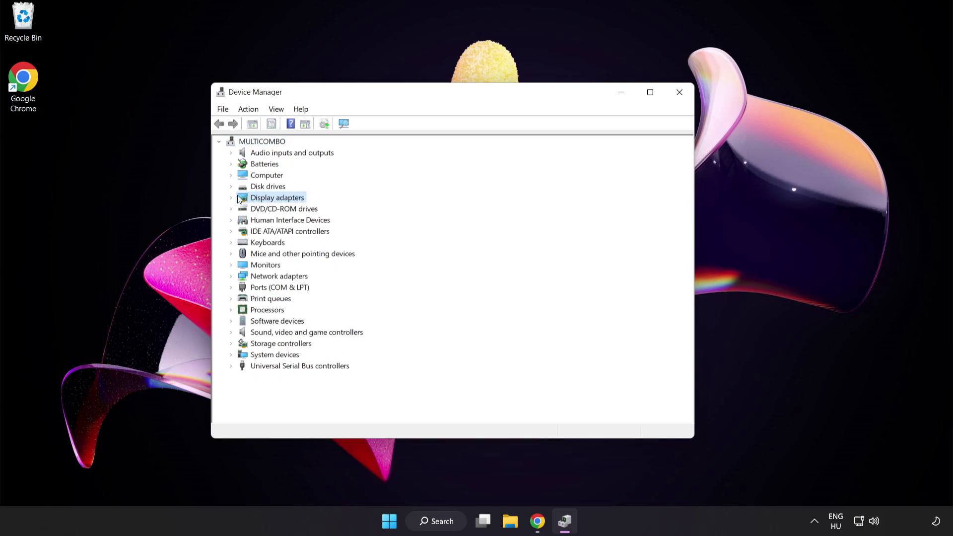
left_click(232, 199)
left_click(271, 210)
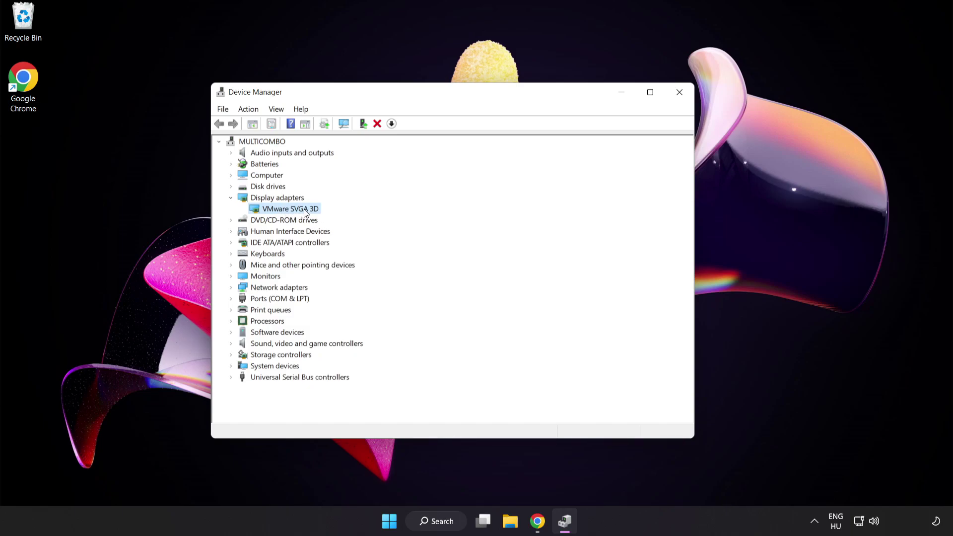
- Update the VMware SVGA 3D driver automatically, confirm the best driver is installed, and close Device Manager
right_click(304, 209)
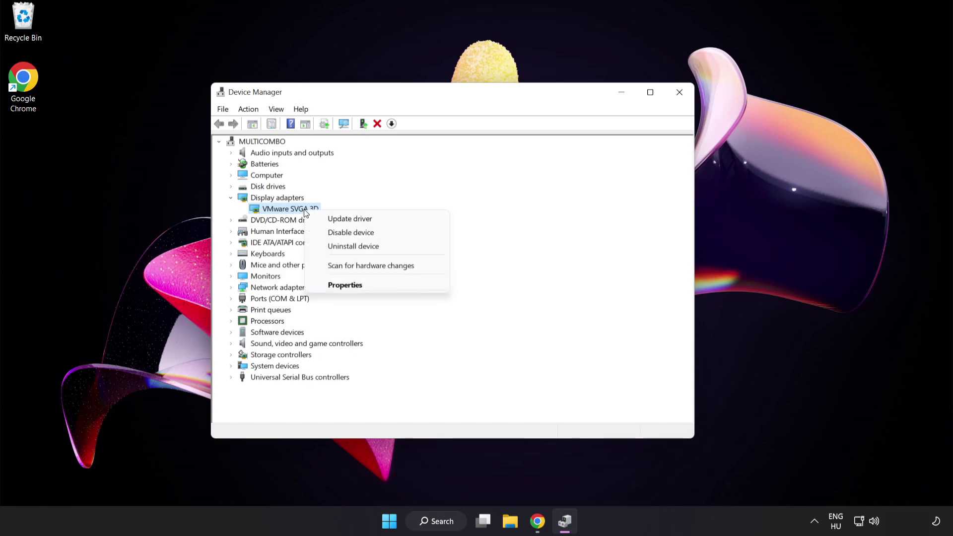
left_click(374, 220)
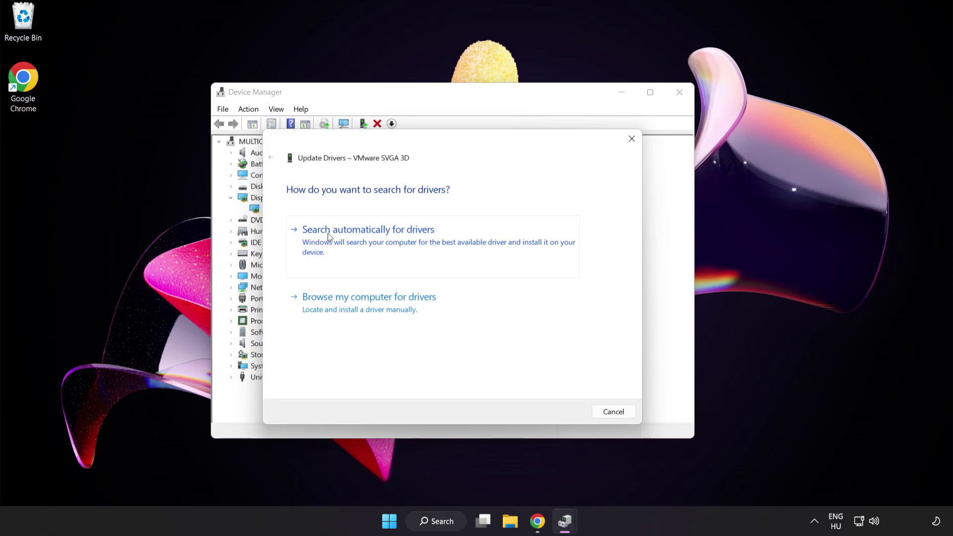
left_click(393, 242)
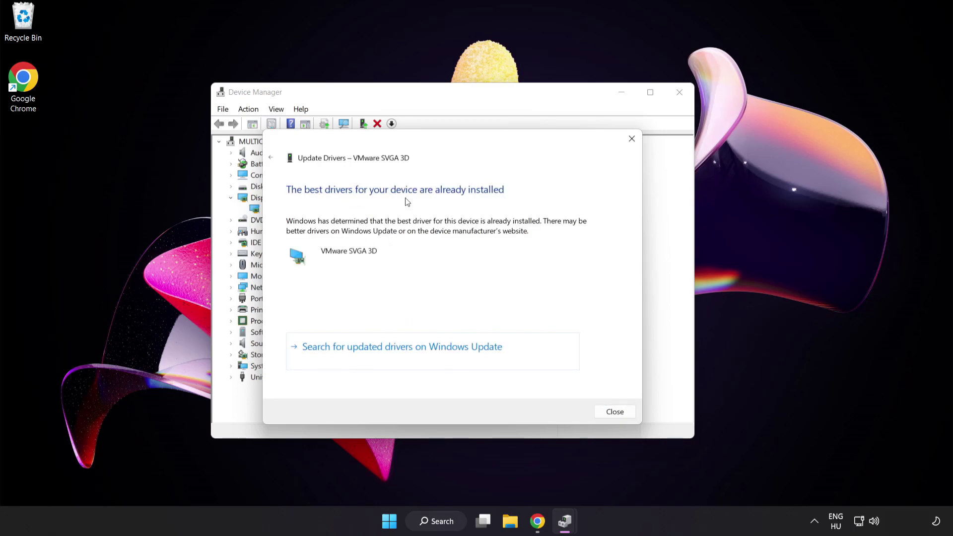
left_click(613, 412)
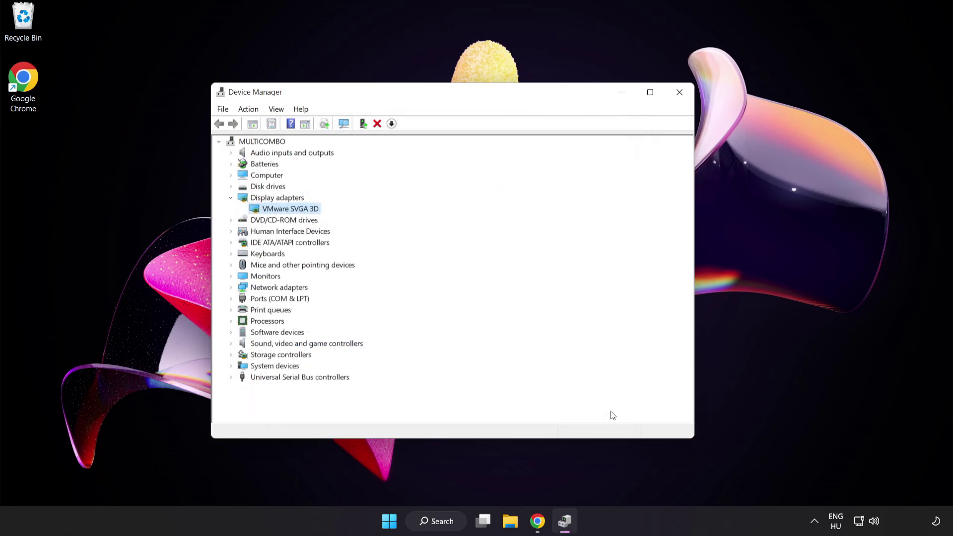
left_click(679, 92)
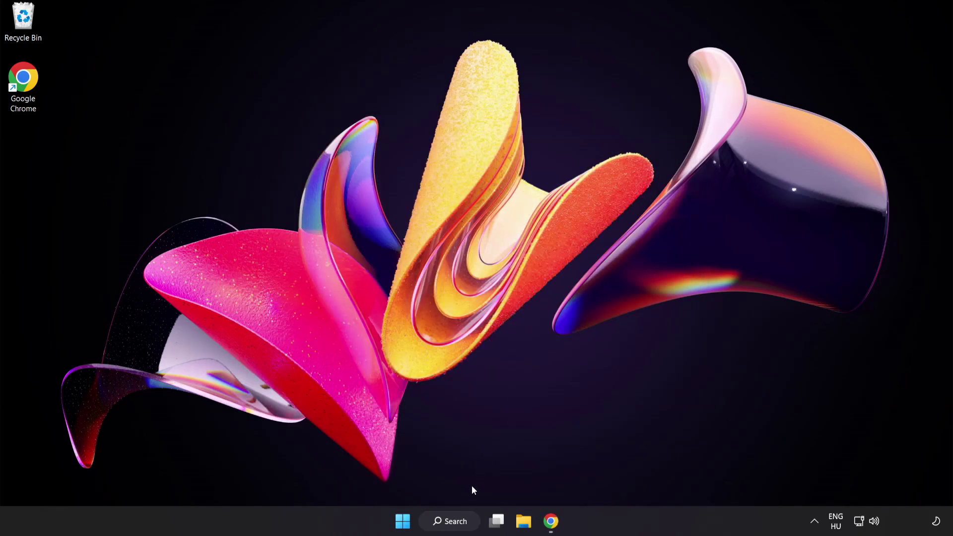
- Reach the Game Mode page via a 'game mode settings' search
left_click(460, 526)
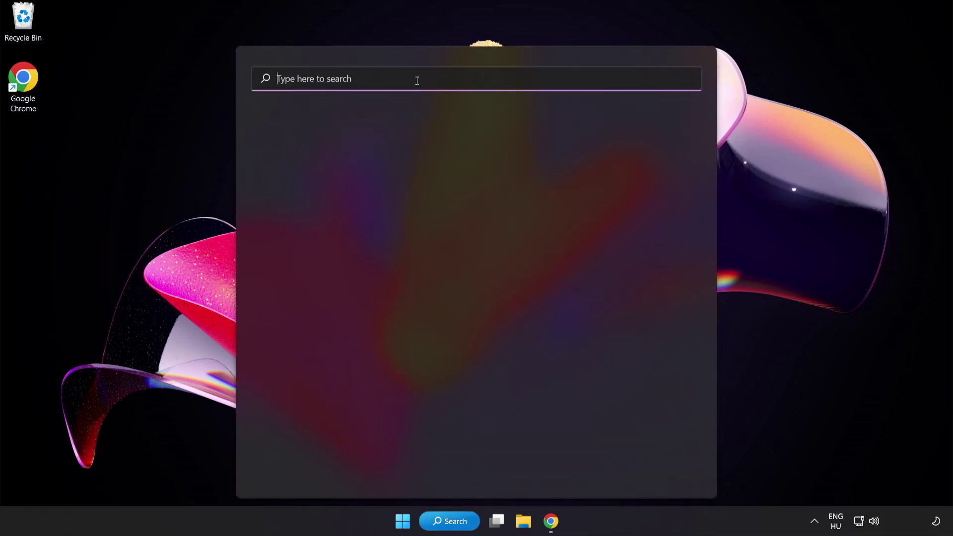
type("game mode settings")
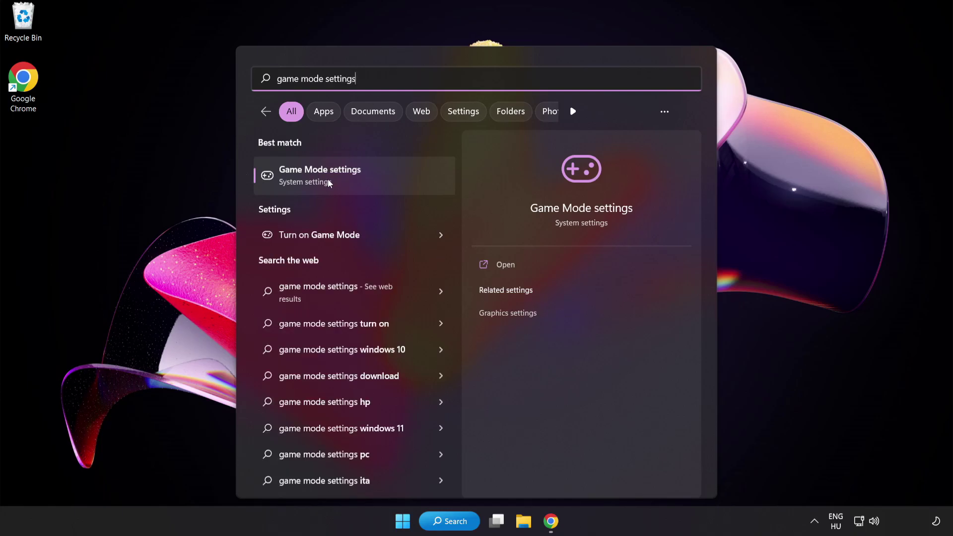
left_click(347, 178)
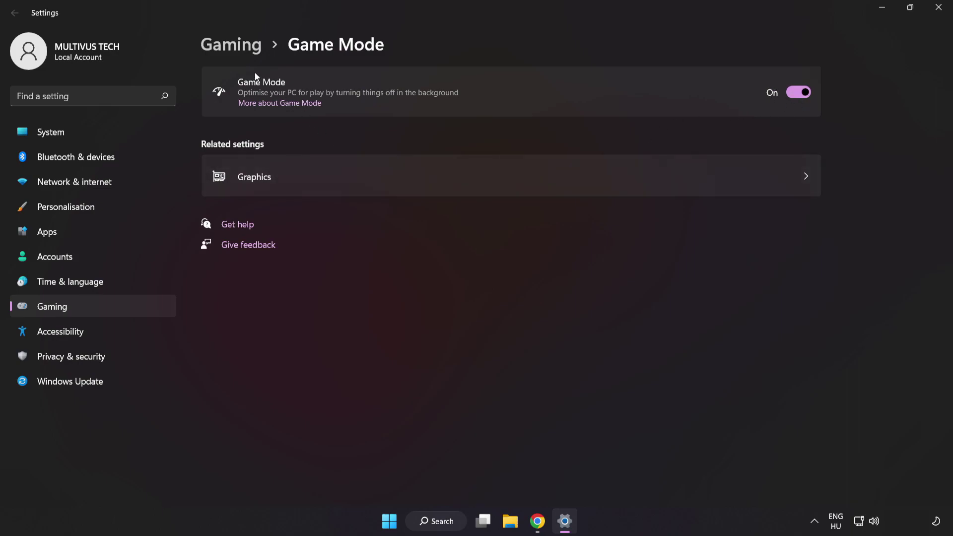
- Turn off the controller toggle on the Gaming > Xbox Game Bar page and close Settings
left_click(235, 48)
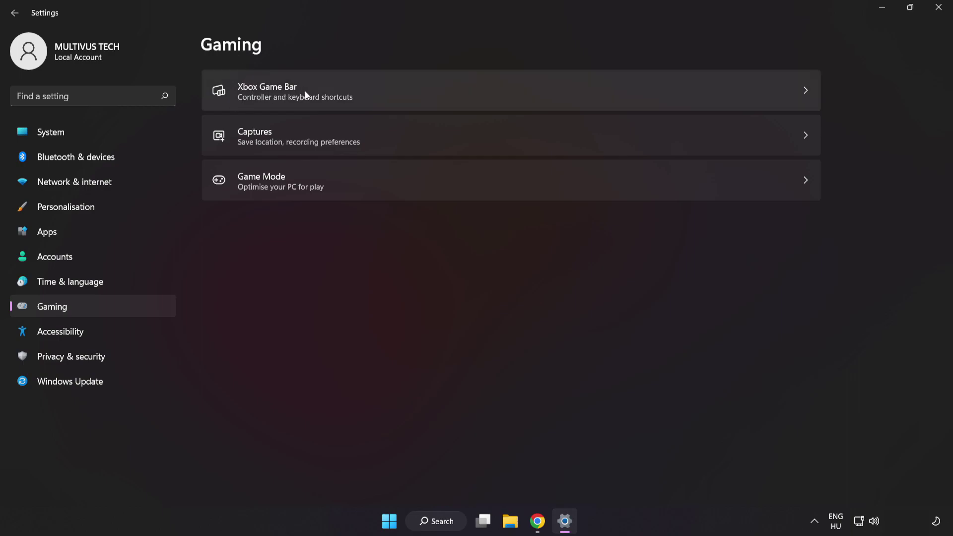
left_click(687, 88)
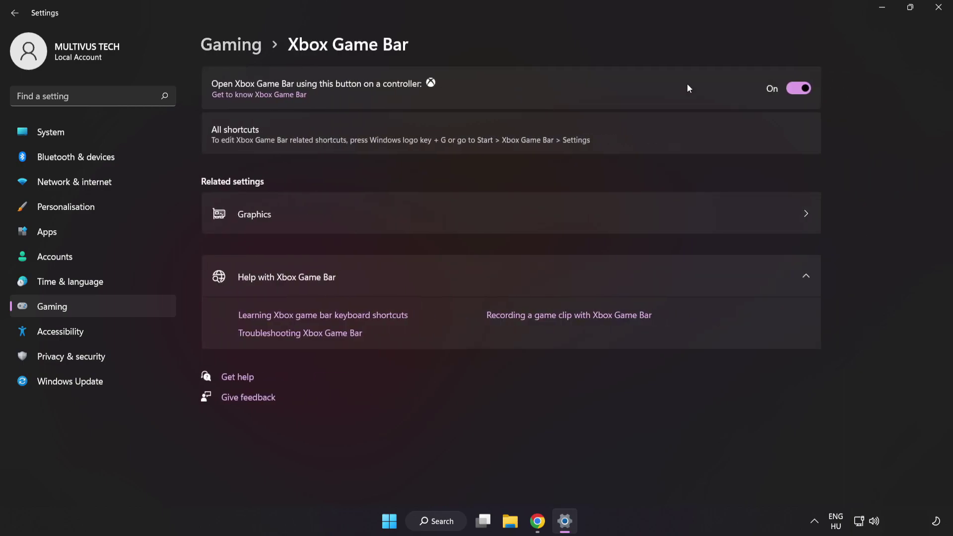
left_click(799, 89)
left_click(939, 9)
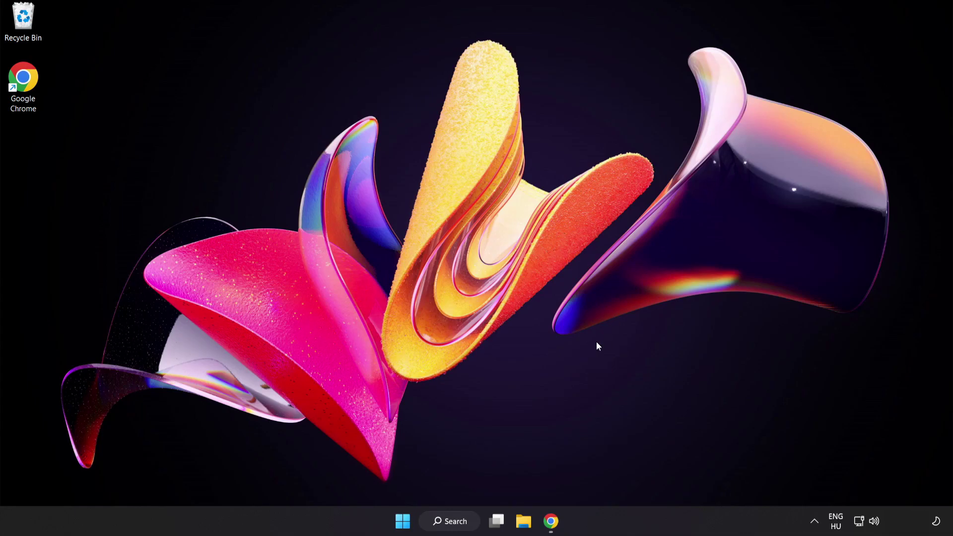
- Launch Task Manager from the Win+X menu and end the Google Chrome process
right_click(401, 522)
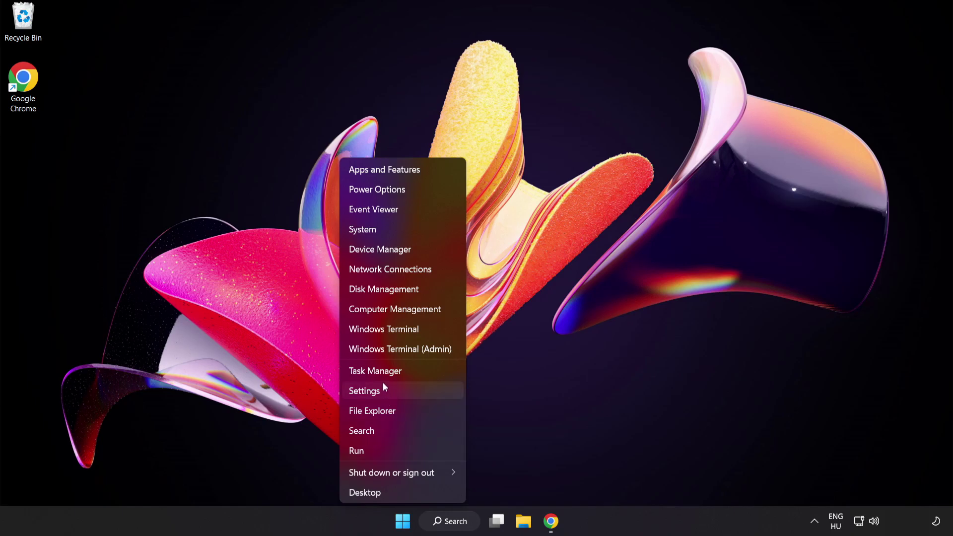
left_click(409, 370)
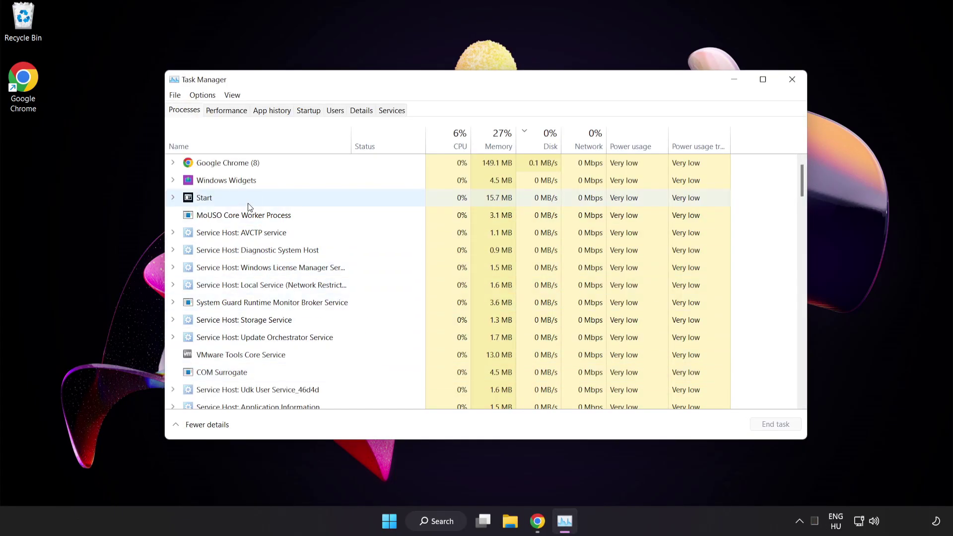
left_click(243, 163)
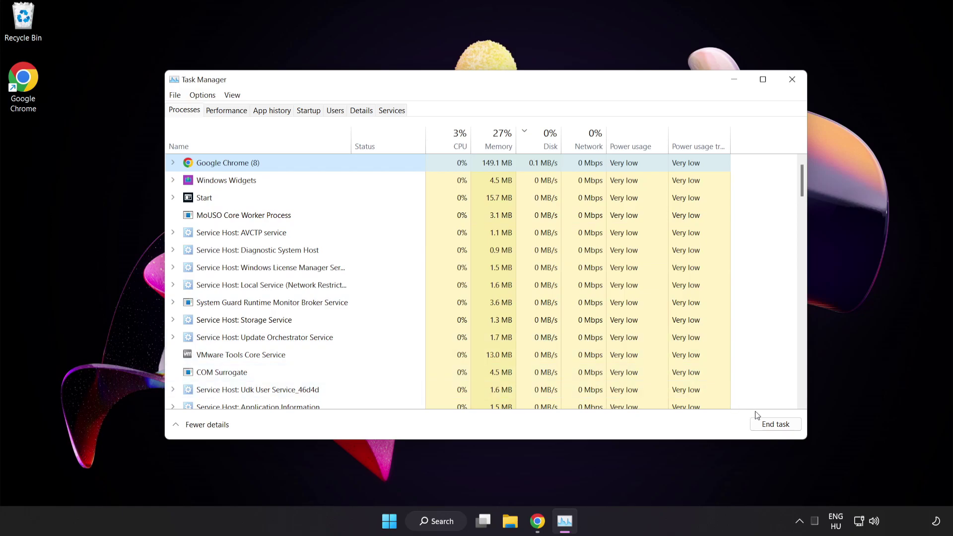
left_click(775, 424)
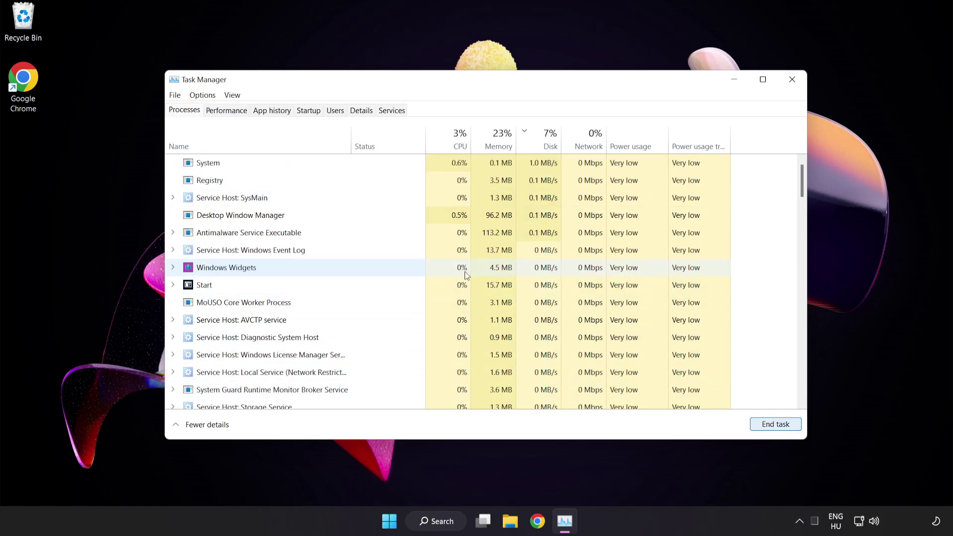
mouse_move(802, 183)
left_mouse_down()
mouse_move(798, 333)
mouse_move(802, 174)
left_mouse_up()
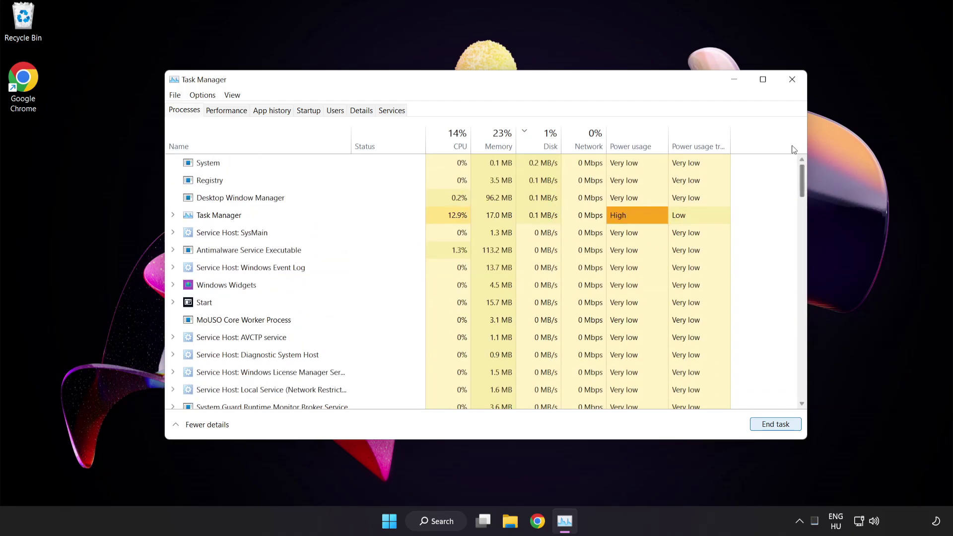
- Disable the Cortana, Phone Link and Terminal startup entries, then close Task Manager
left_click(311, 110)
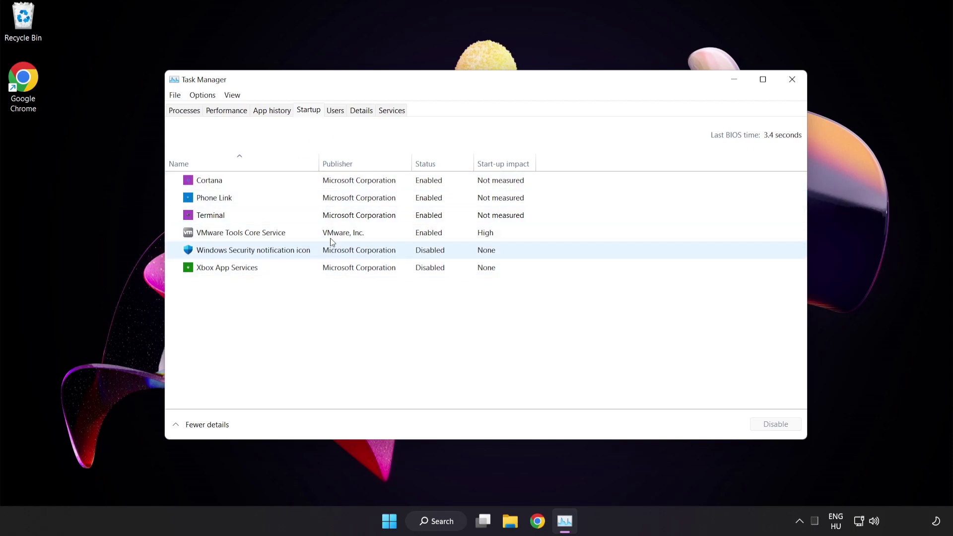
left_click(340, 182)
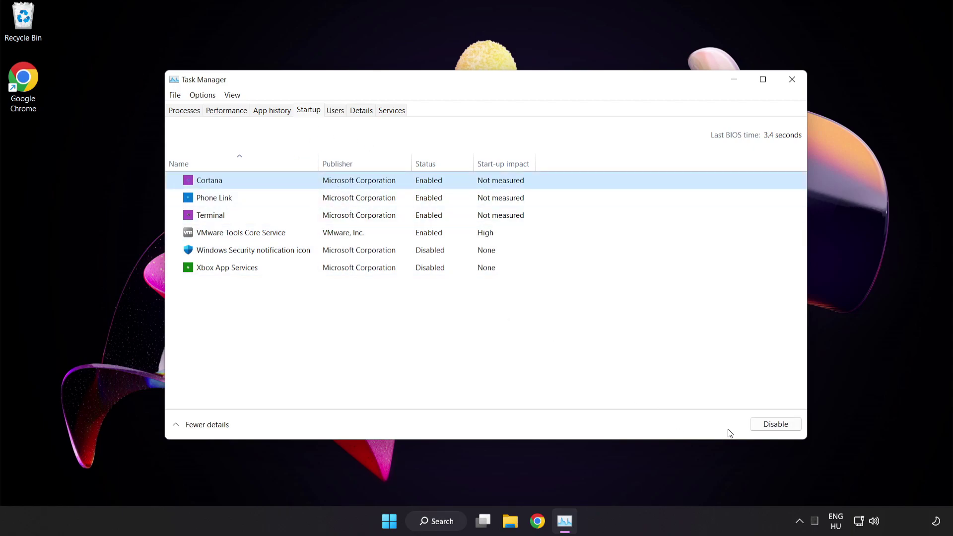
left_click(775, 424)
left_click(276, 198)
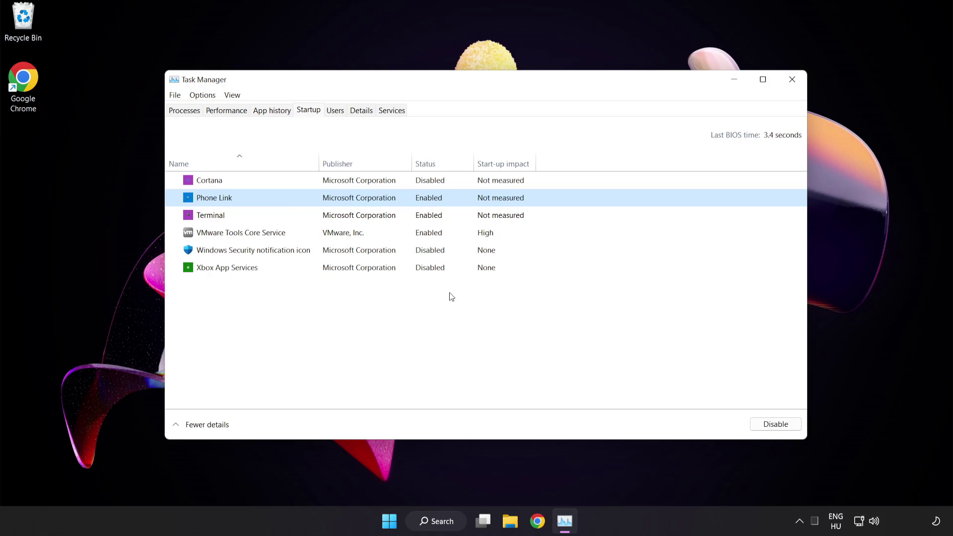
left_click(775, 424)
left_click(381, 218)
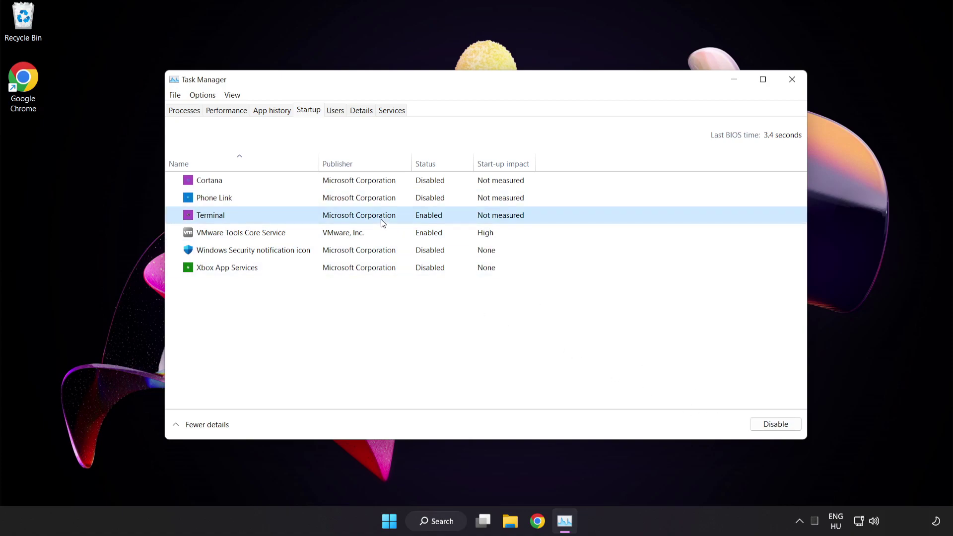
left_click(776, 423)
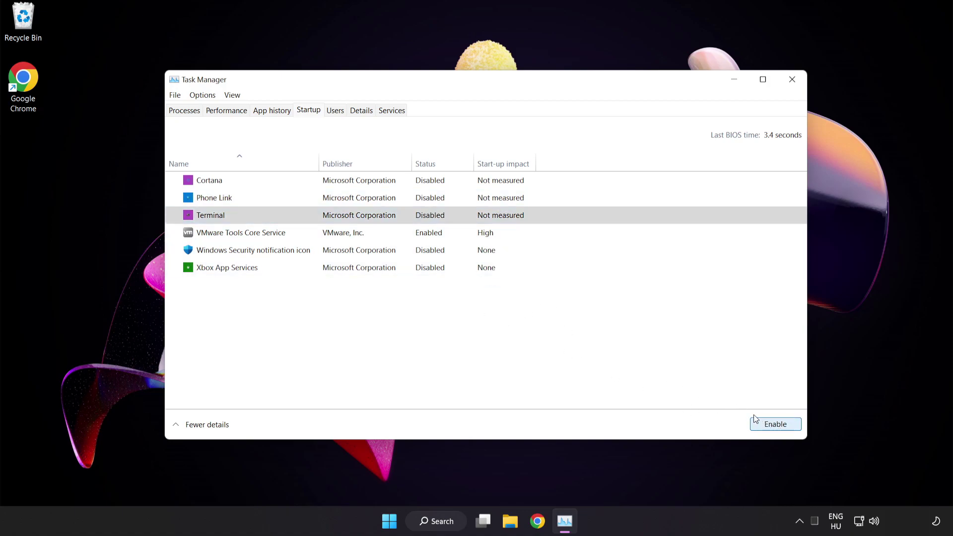
left_click(793, 80)
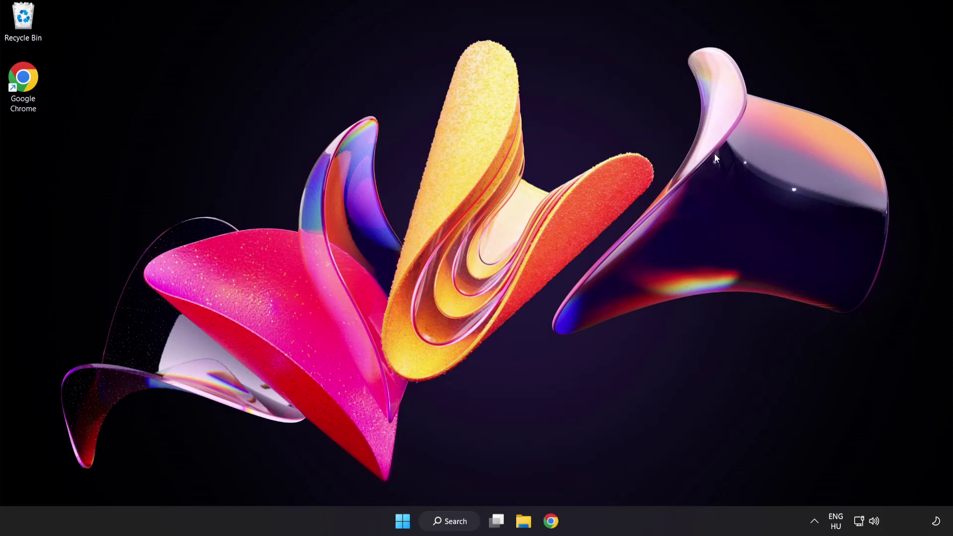
- Run Check for updates on the Windows Update page until it reports up to date, then close Settings
left_click(454, 521)
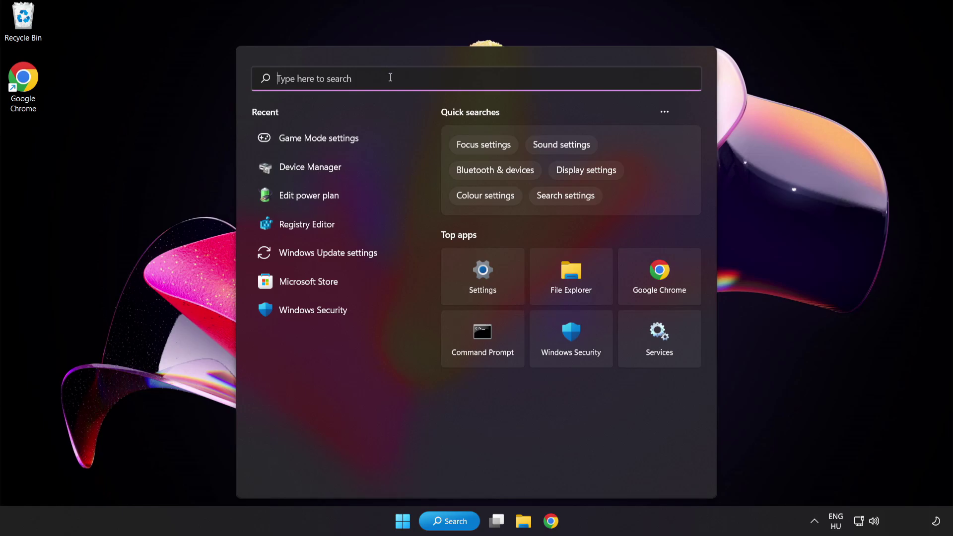
type("update")
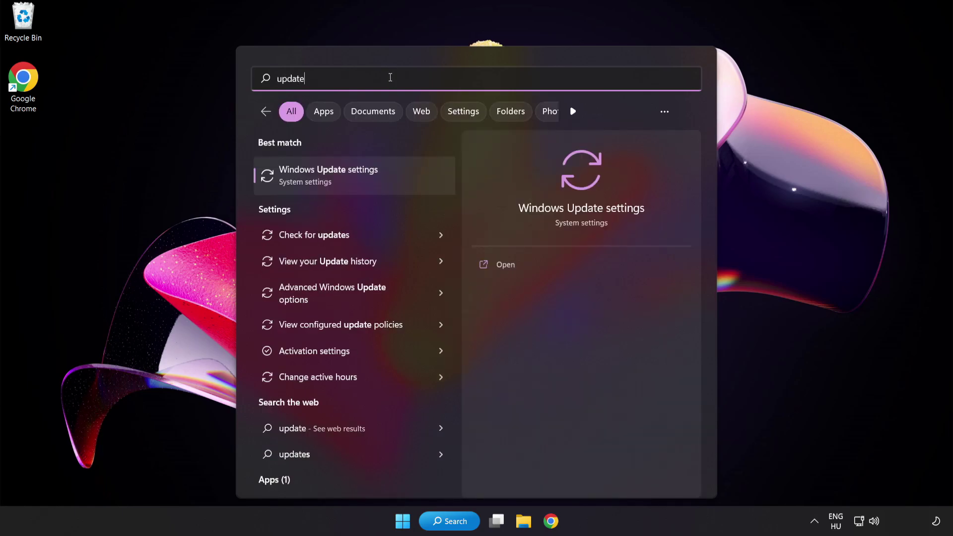
left_click(390, 170)
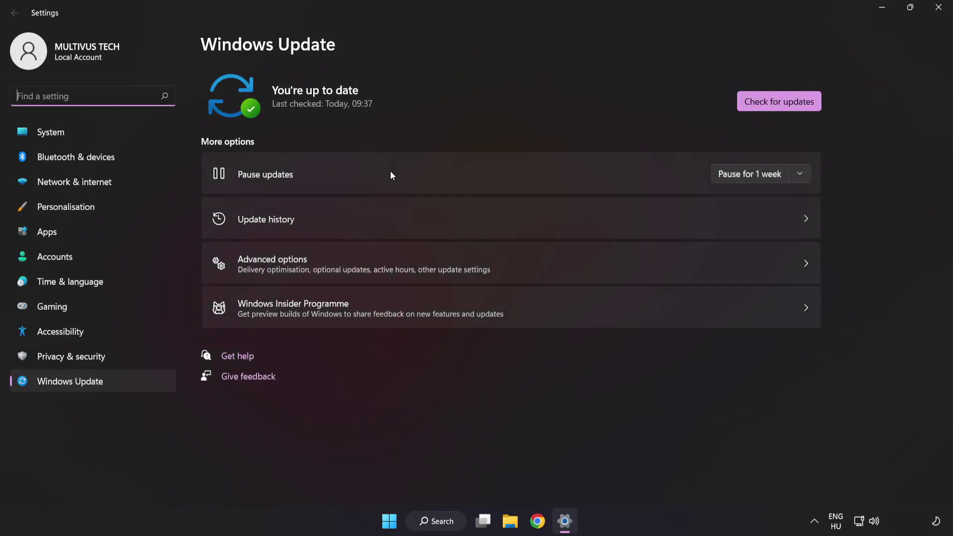
left_click(778, 106)
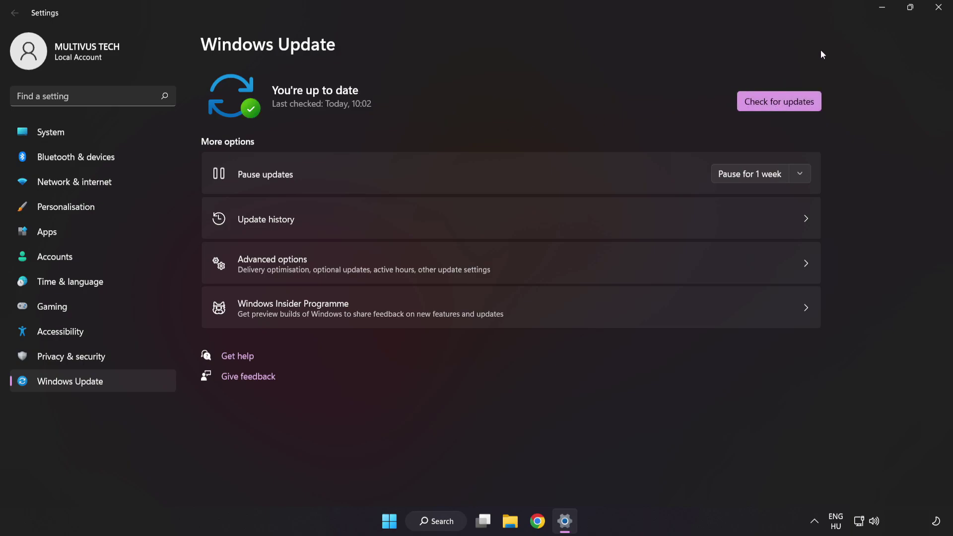
left_click(938, 8)
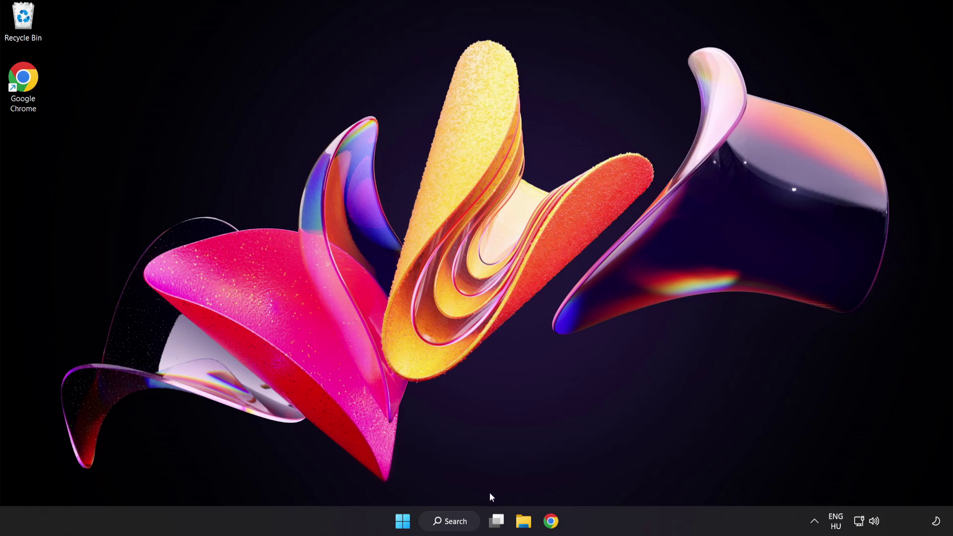
- Launch Registry Editor from a 'regedit' search
left_click(457, 523)
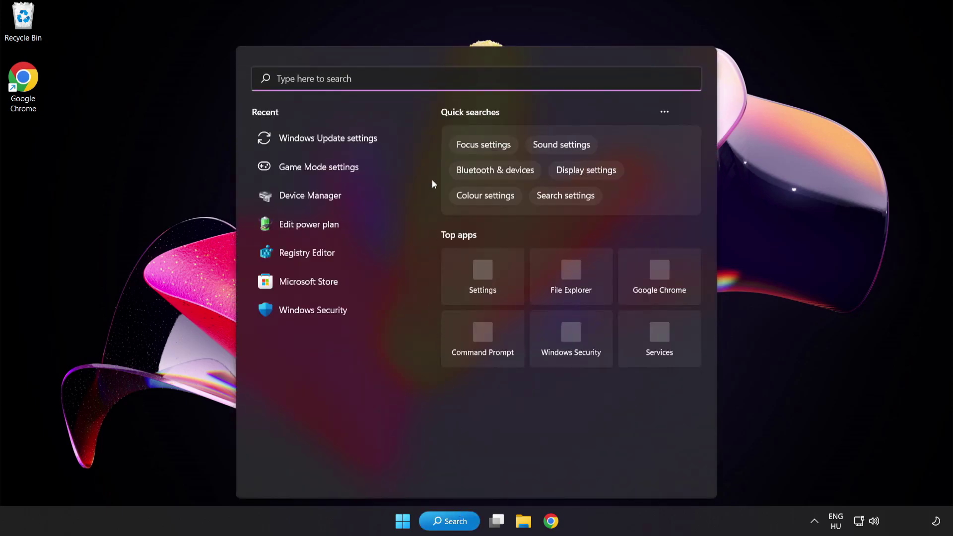
type("regedit")
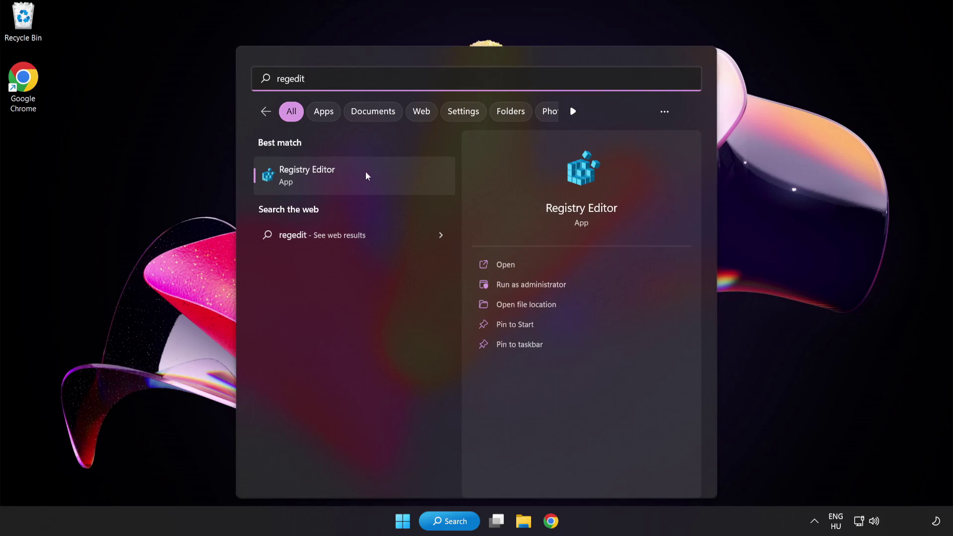
left_click(366, 176)
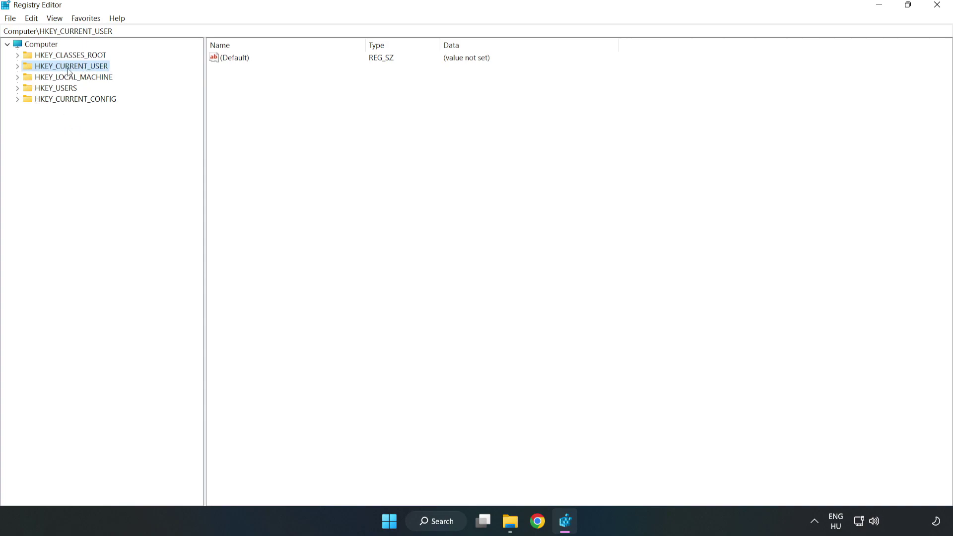
- Set GameDVR_Enabled under HKEY_CURRENT_USER\System\GameConfigStore to value data 0
left_click(18, 67)
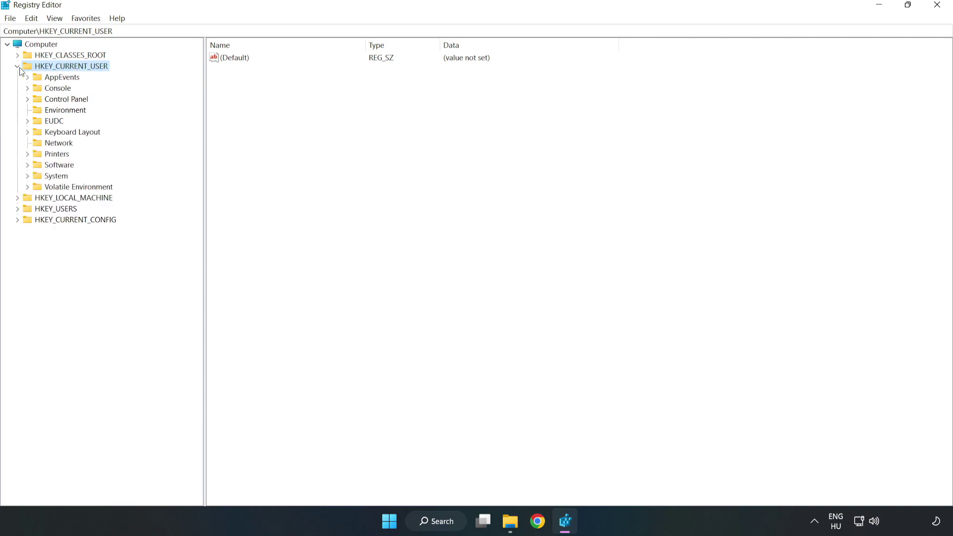
left_click(27, 176)
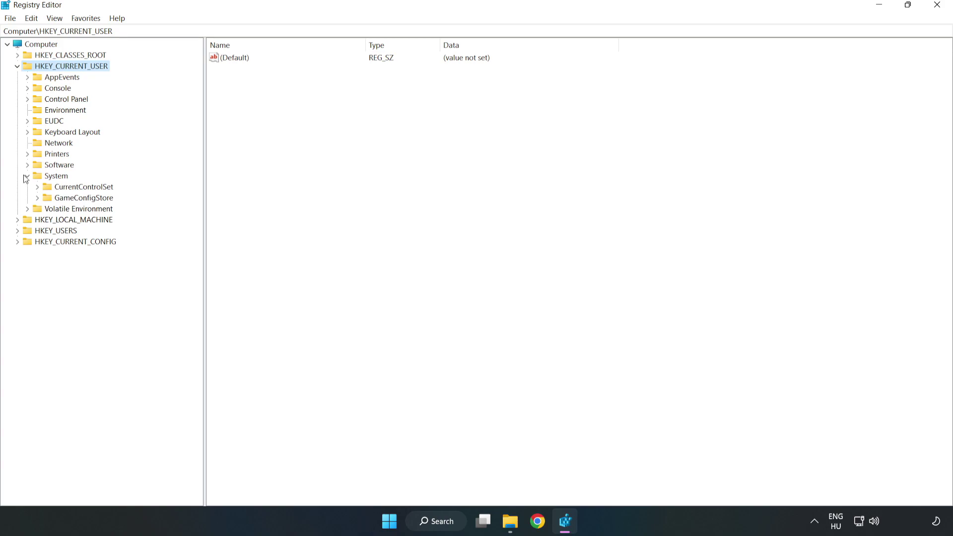
left_click(80, 198)
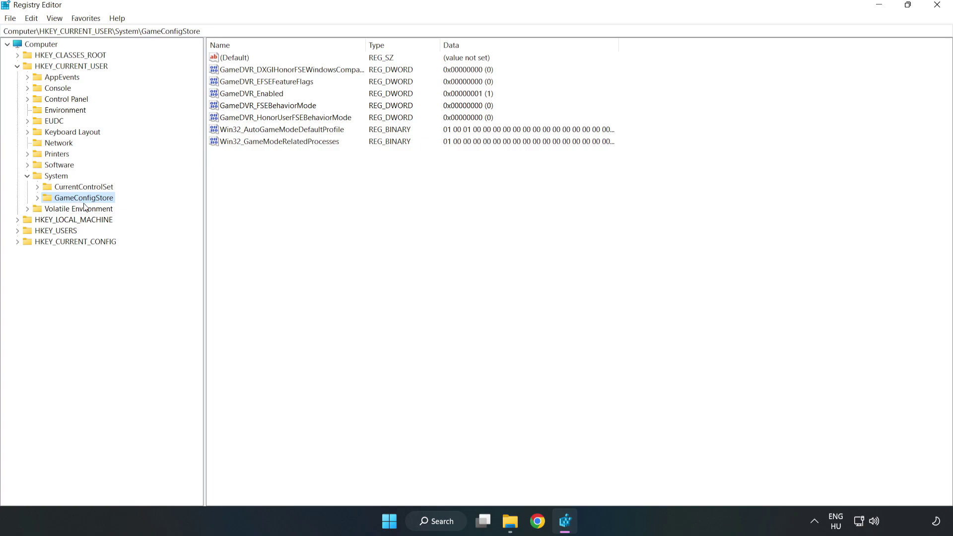
left_click(235, 95)
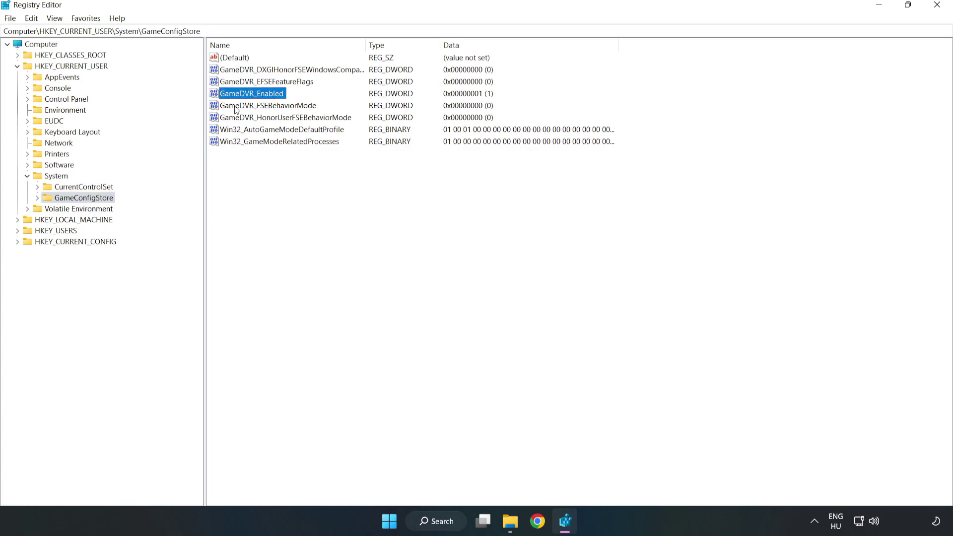
right_click(260, 97)
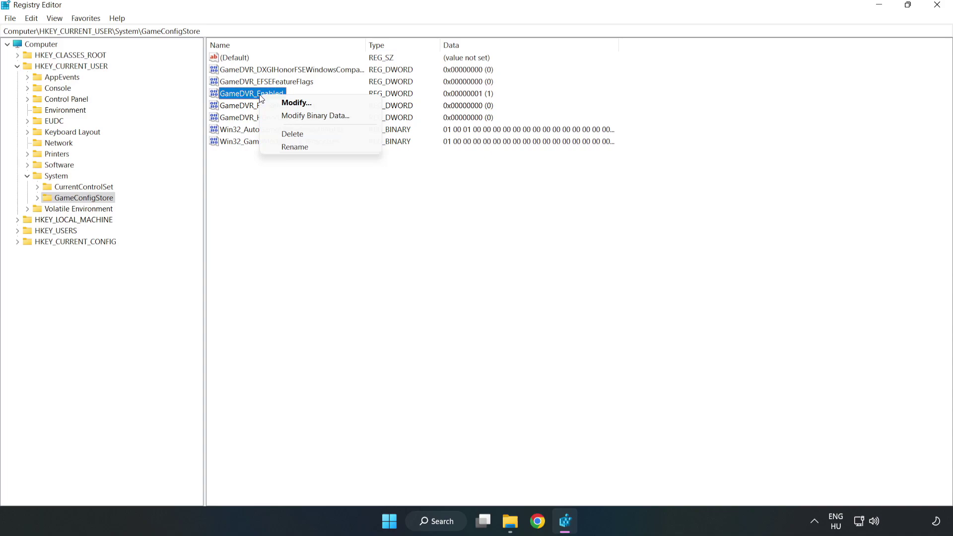
left_click(303, 104)
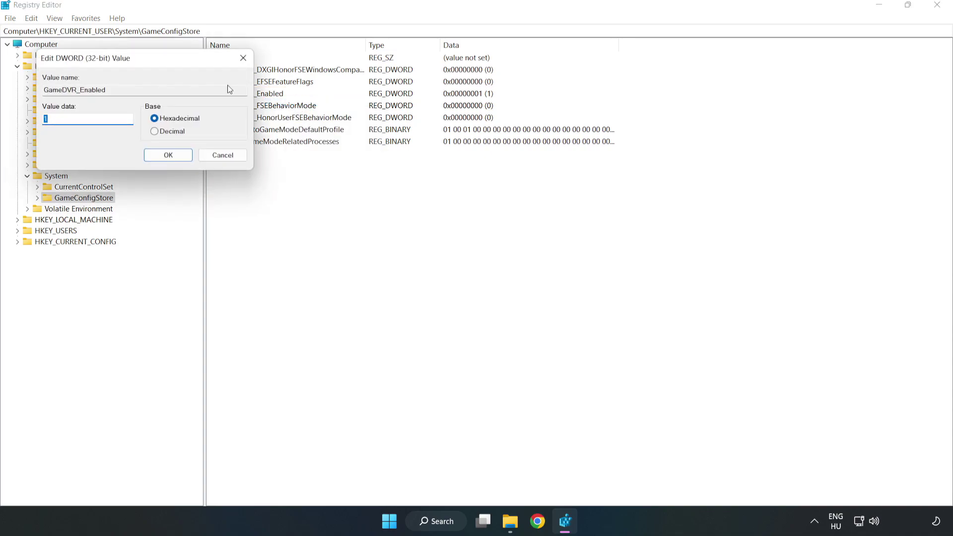
left_click_drag(190, 67, 531, 200)
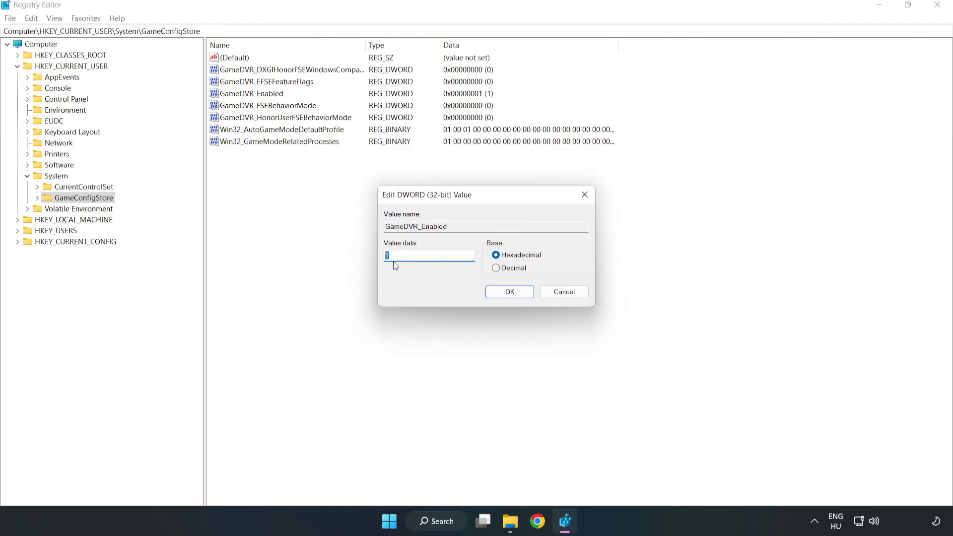
type("0")
left_click(509, 292)
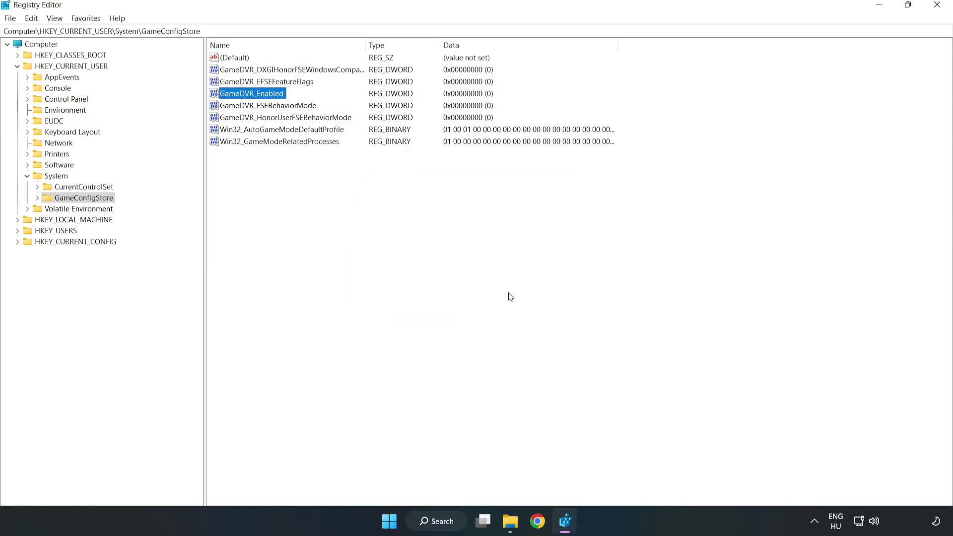
- Collapse HKEY_CURRENT_USER and expand HKEY_LOCAL_MACHINE > SOFTWARE > Microsoft
left_click(17, 66)
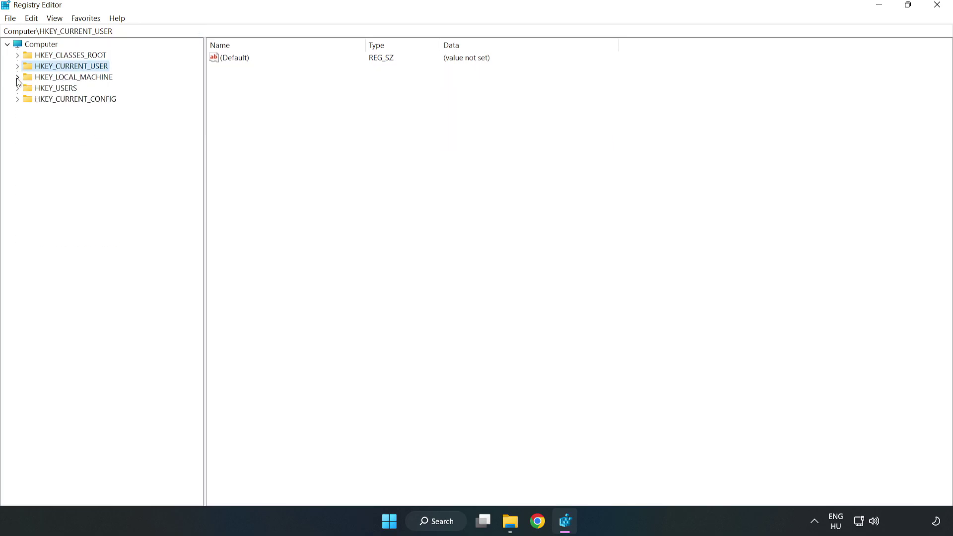
left_click(18, 76)
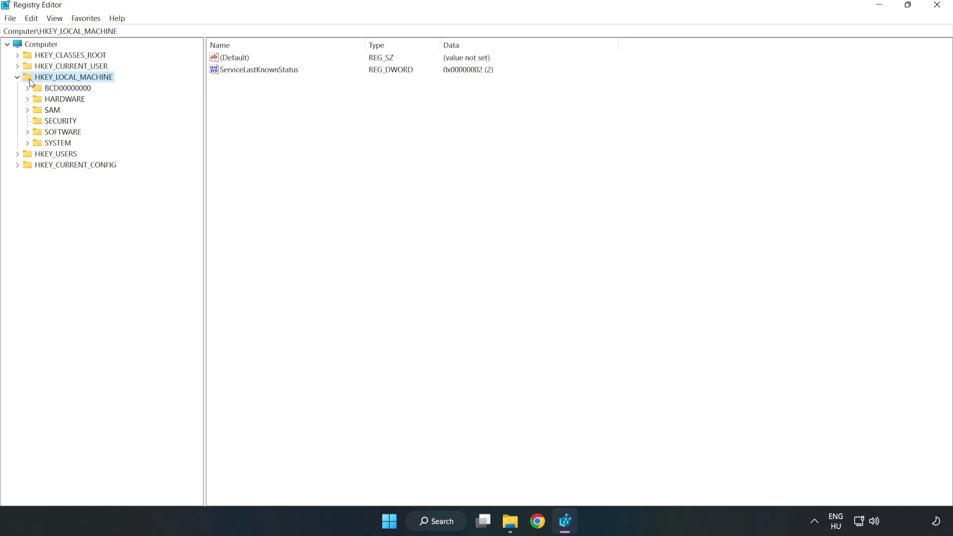
left_click(28, 132)
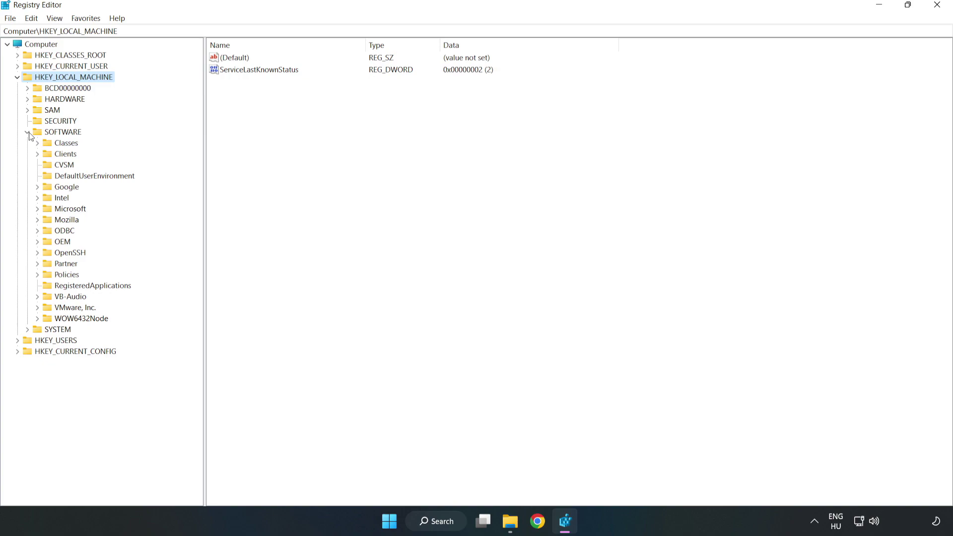
left_click(38, 209)
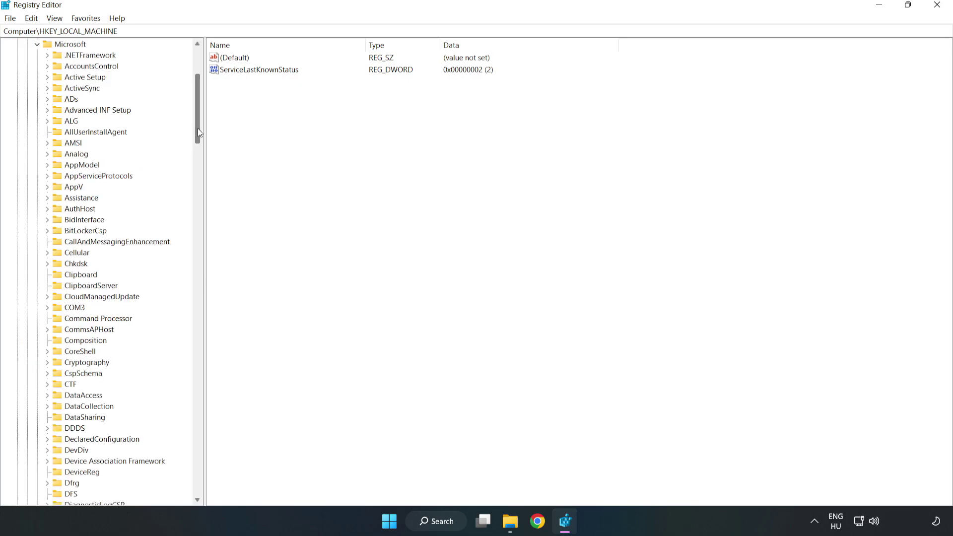
left_click_drag(196, 128, 217, 360)
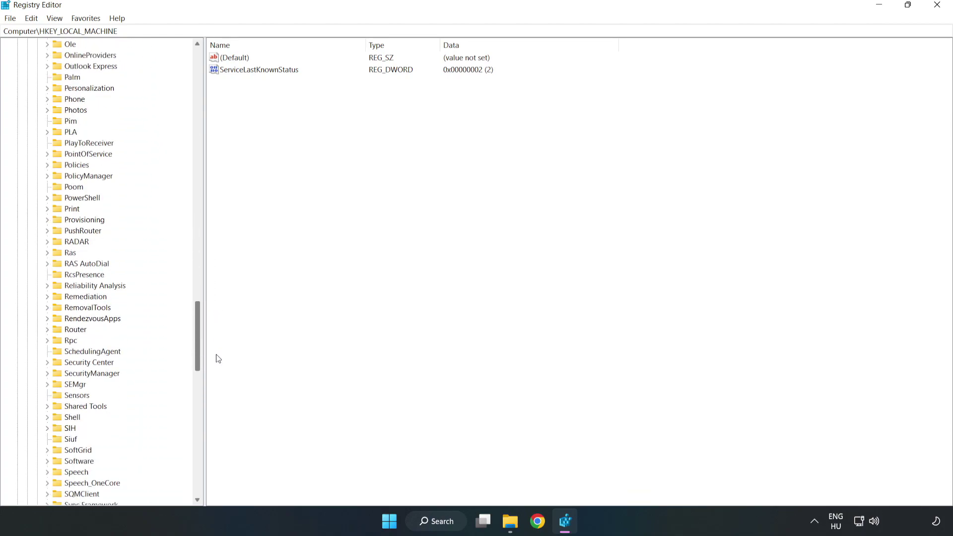
scroll(133, 298, "up", 1)
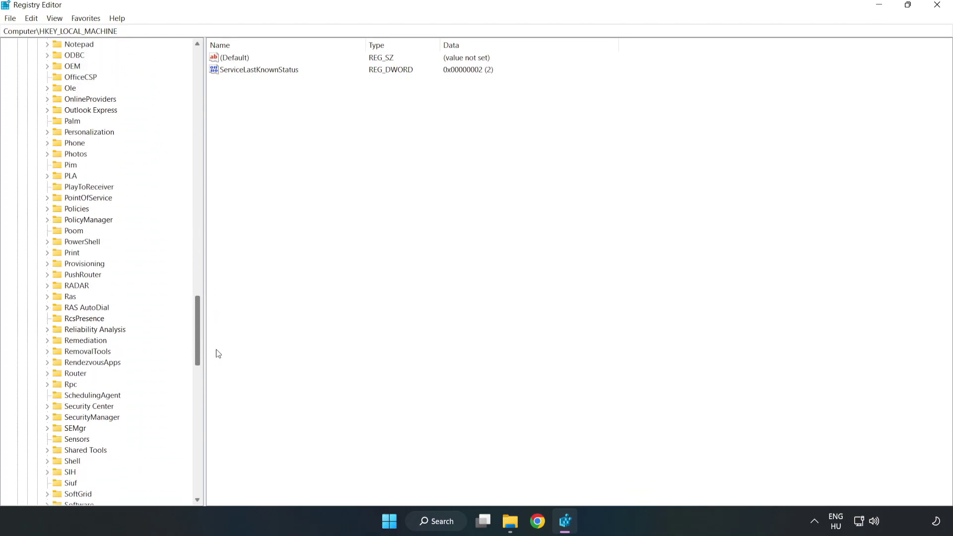
- Expand PolicyManager > default > ApplicationManagement and select the AllowGameDVR key
left_click(48, 220)
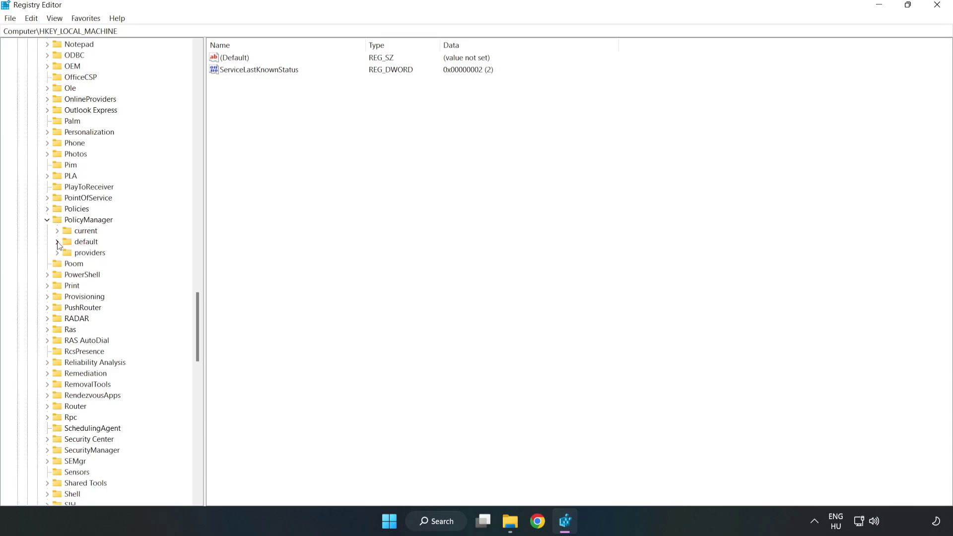
left_click(59, 241)
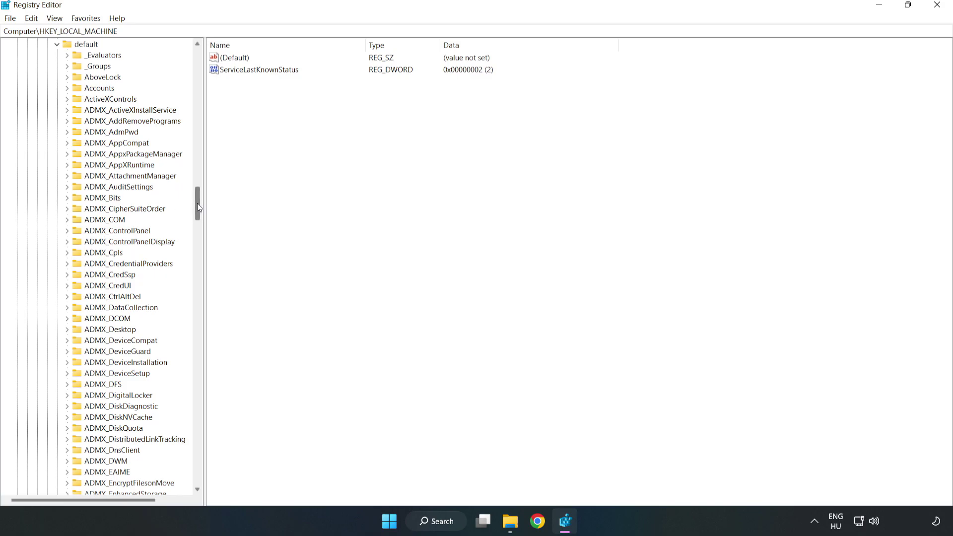
left_click_drag(197, 203, 193, 314)
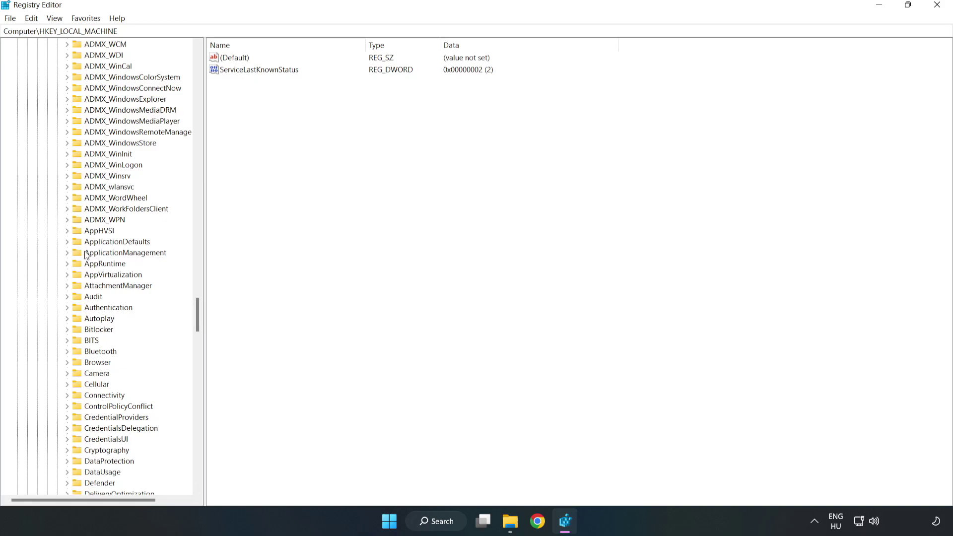
left_click(70, 251)
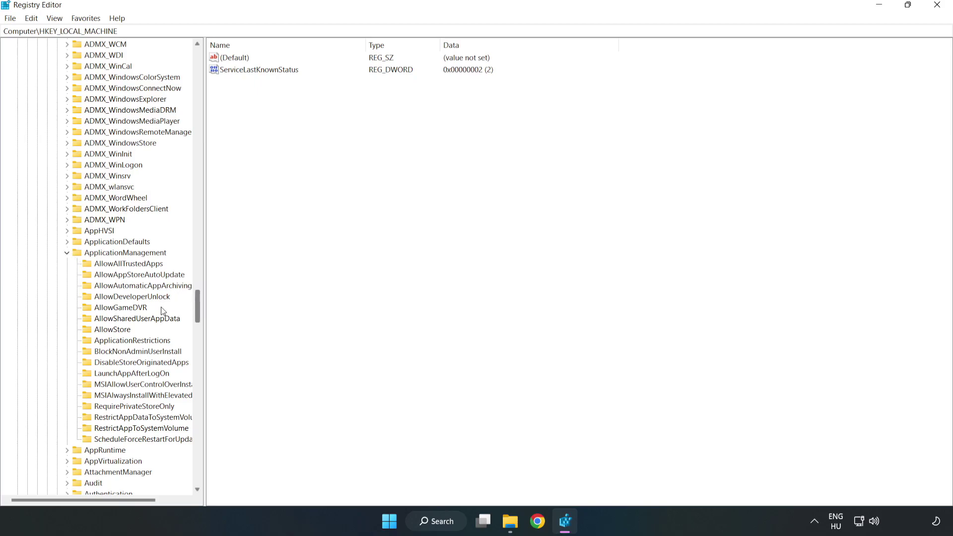
left_click(112, 307)
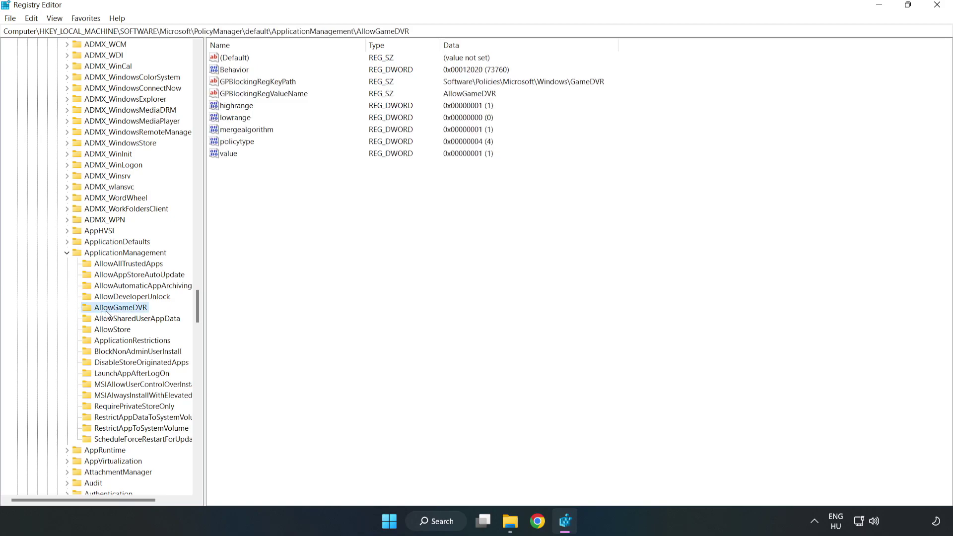
- Modify AllowGameDVR's 'value' entry to 0 and close Registry Editor
left_click(224, 154)
right_click(230, 154)
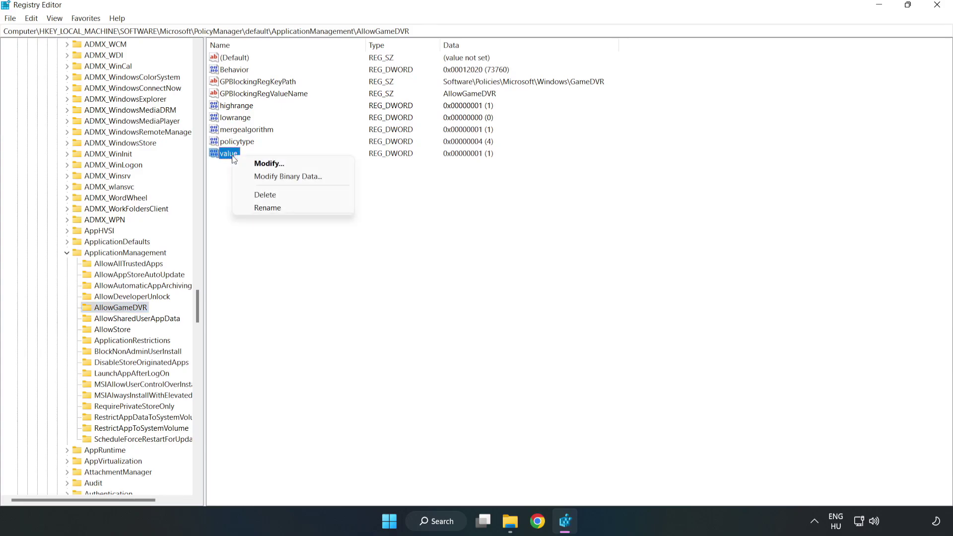
left_click(272, 163)
left_click_drag(174, 66, 482, 202)
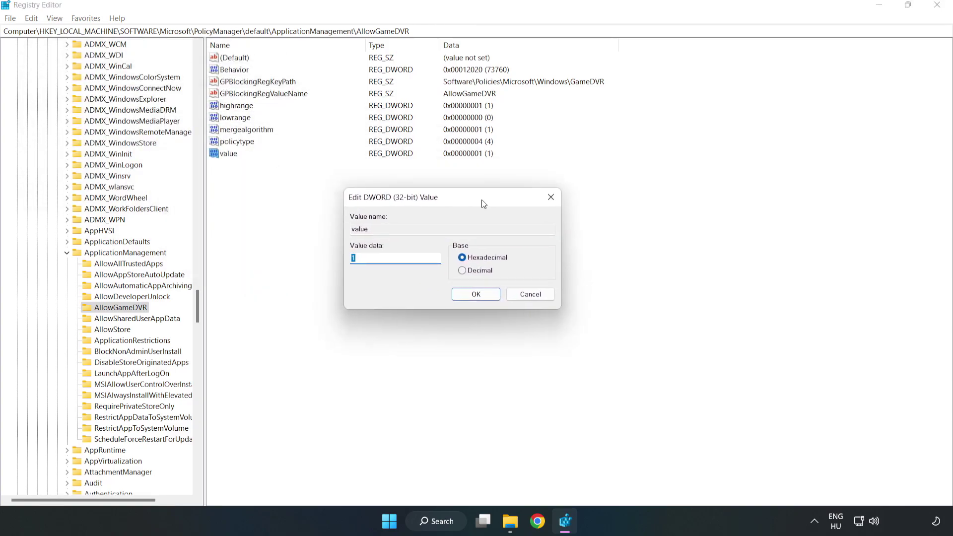
left_click(381, 255)
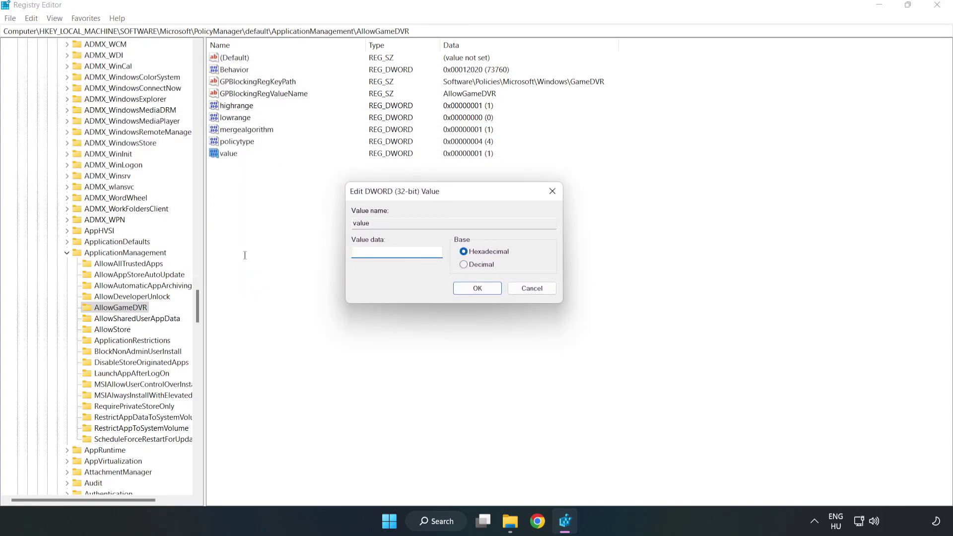
type("0")
left_click(480, 290)
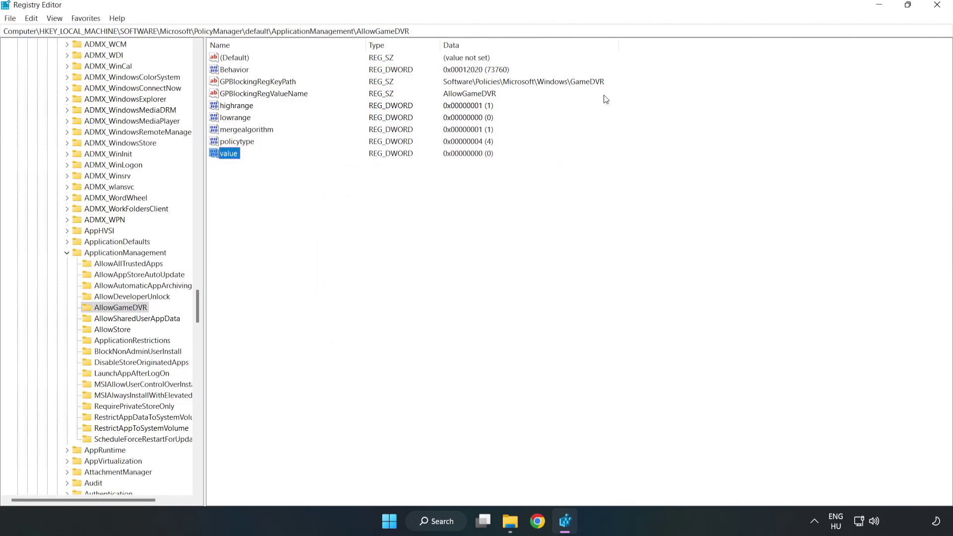
left_click(937, 6)
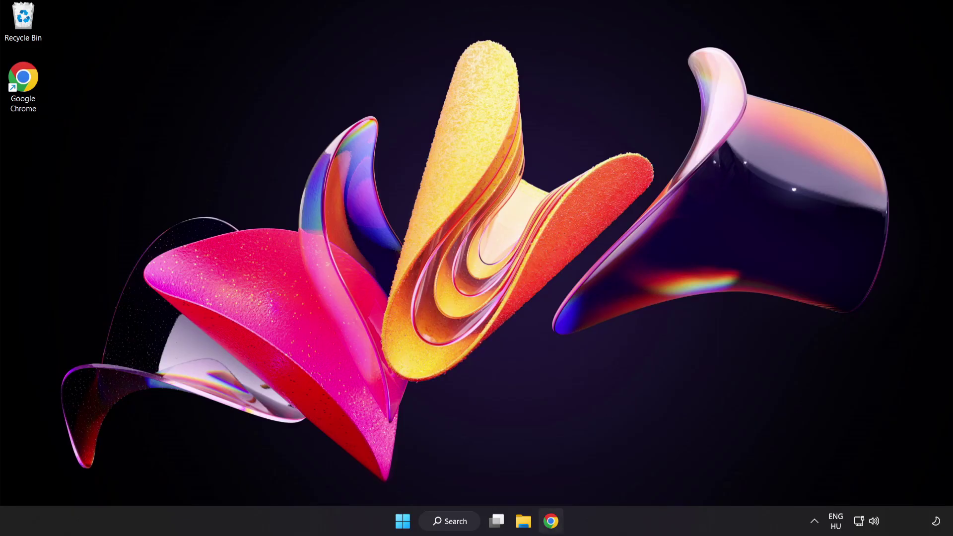
- Switch to Chrome and download dxwebsetup.exe from the DirectX End-User Runtime page
left_click(551, 521)
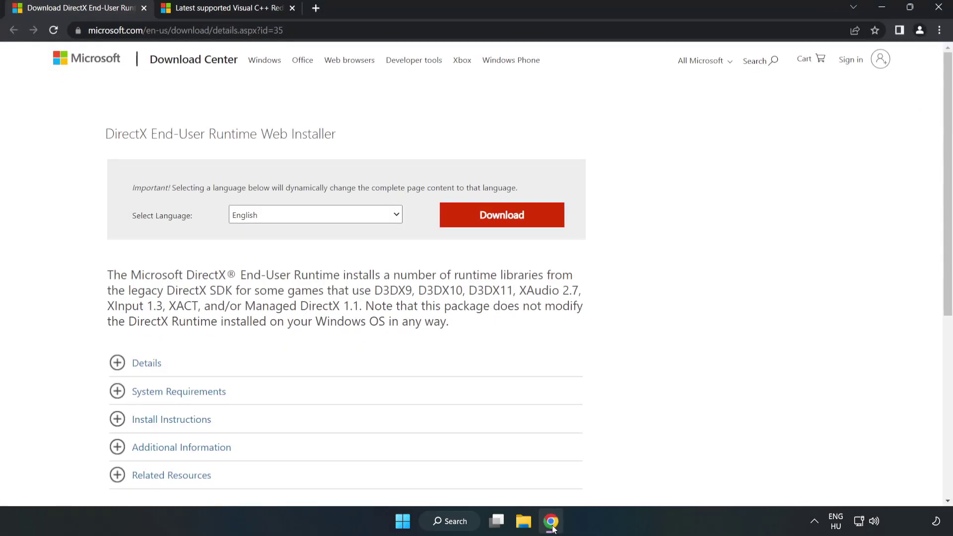
left_click(287, 30)
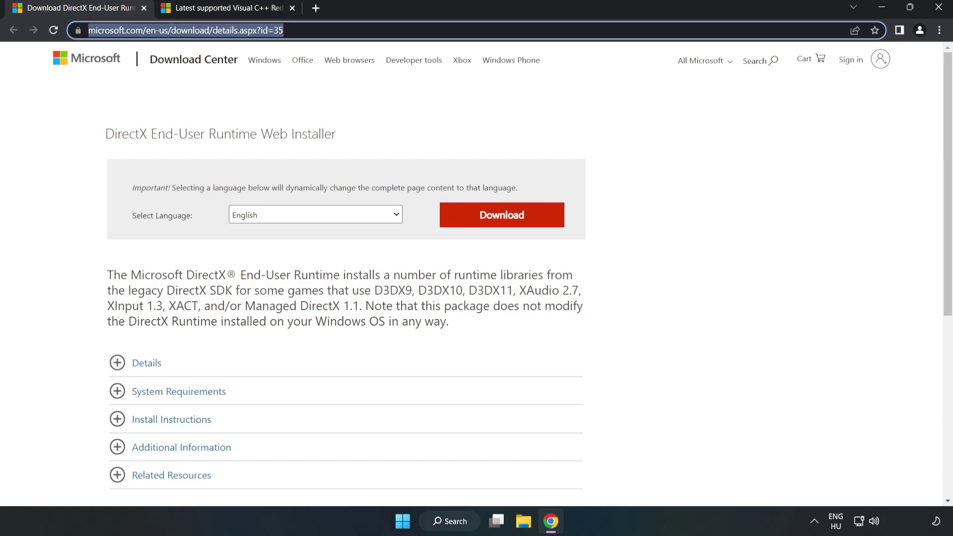
left_click(388, 116)
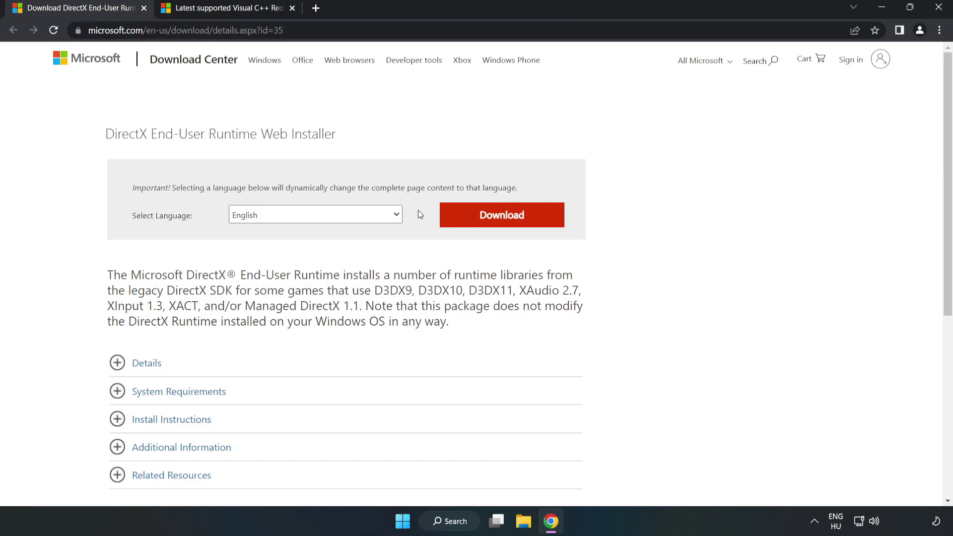
left_click(508, 224)
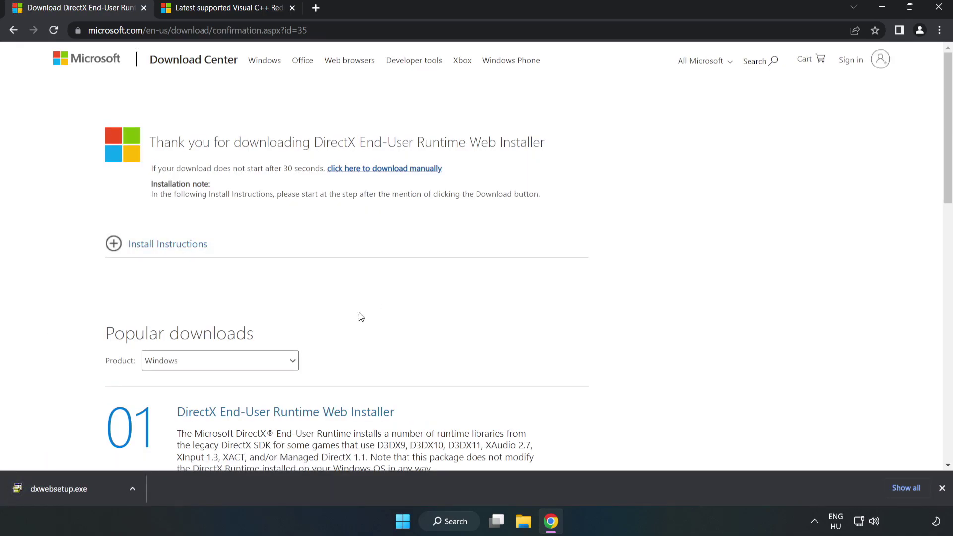
- Run dxwebsetup.exe and accept the DirectX license agreement
left_click(96, 491)
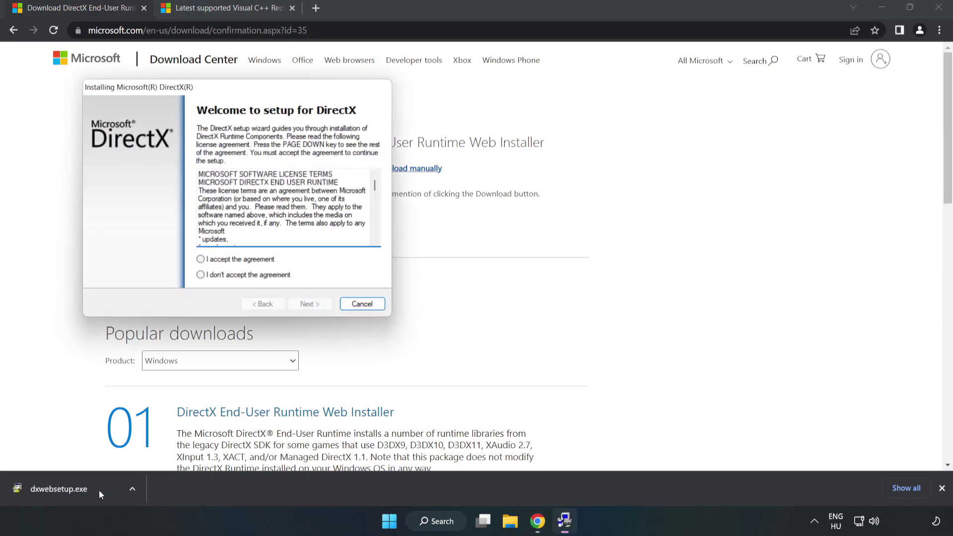
left_click_drag(220, 94, 457, 139)
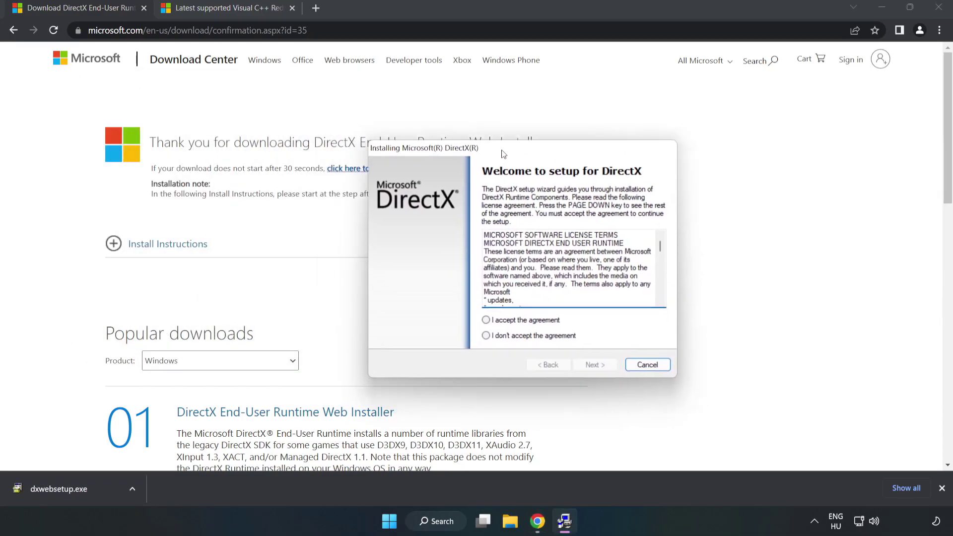
left_click_drag(612, 227, 612, 287)
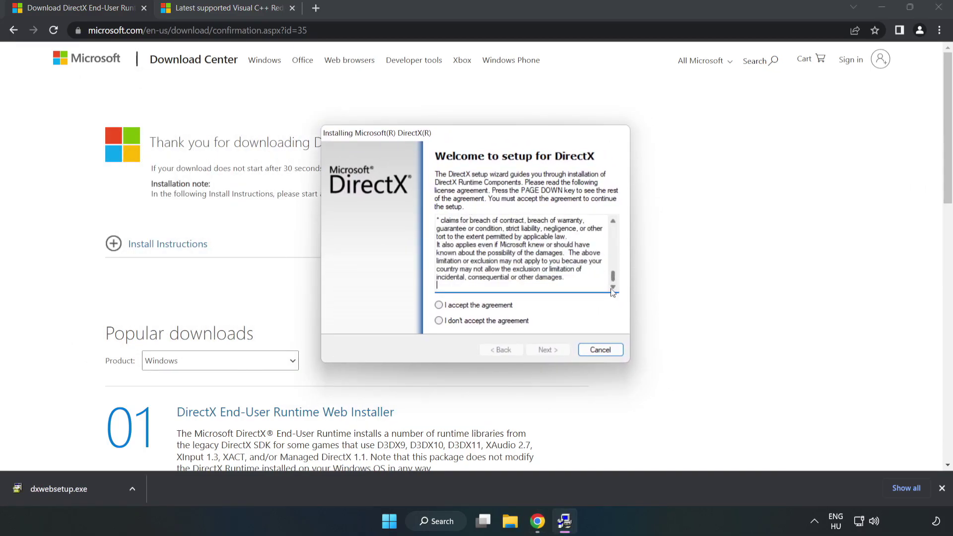
left_click(439, 304)
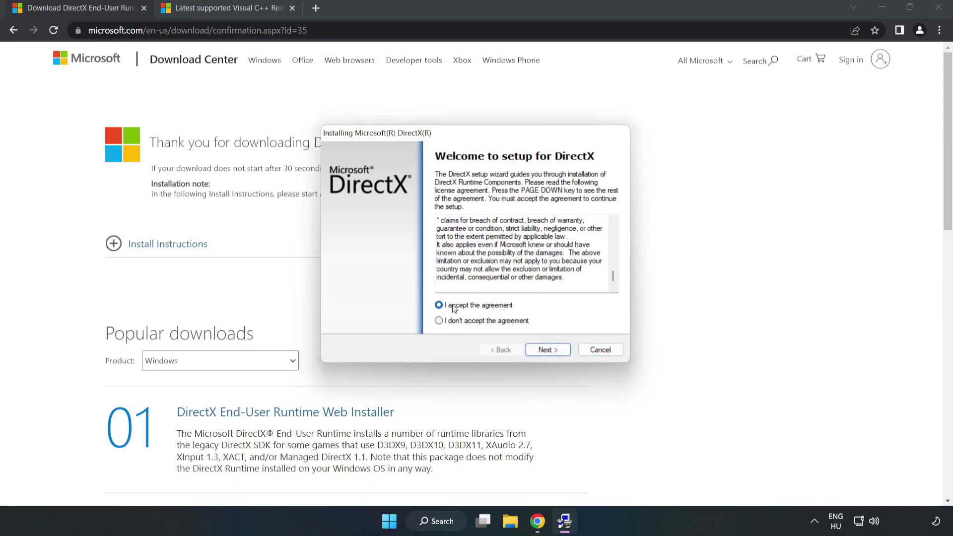
left_click(547, 349)
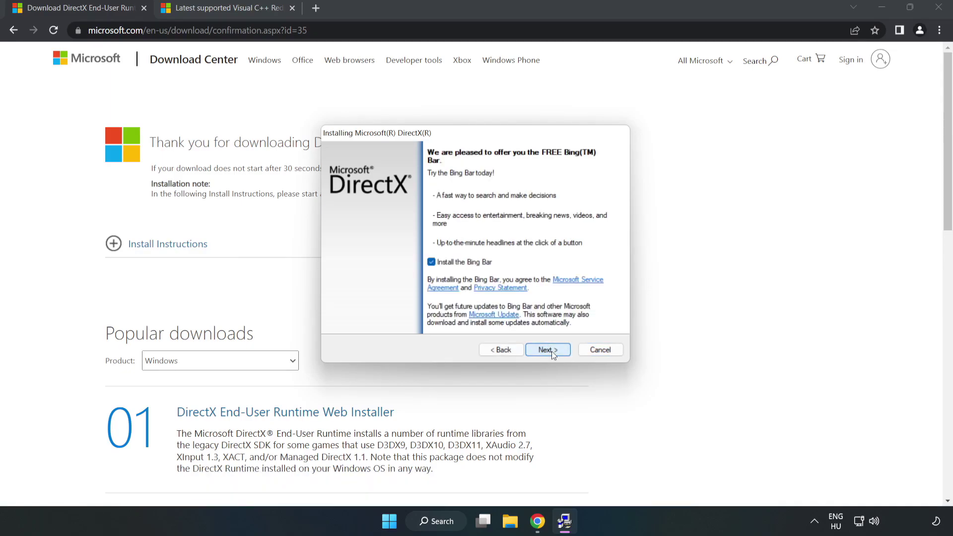
- Decline the Bing Bar, run the DirectX install and finish the wizard
left_click(431, 262)
left_click(549, 347)
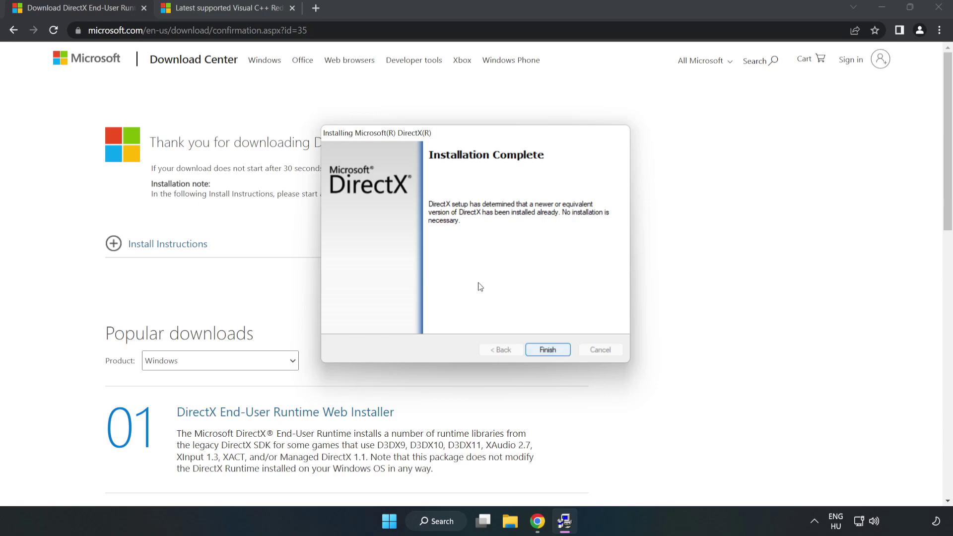
left_click(547, 351)
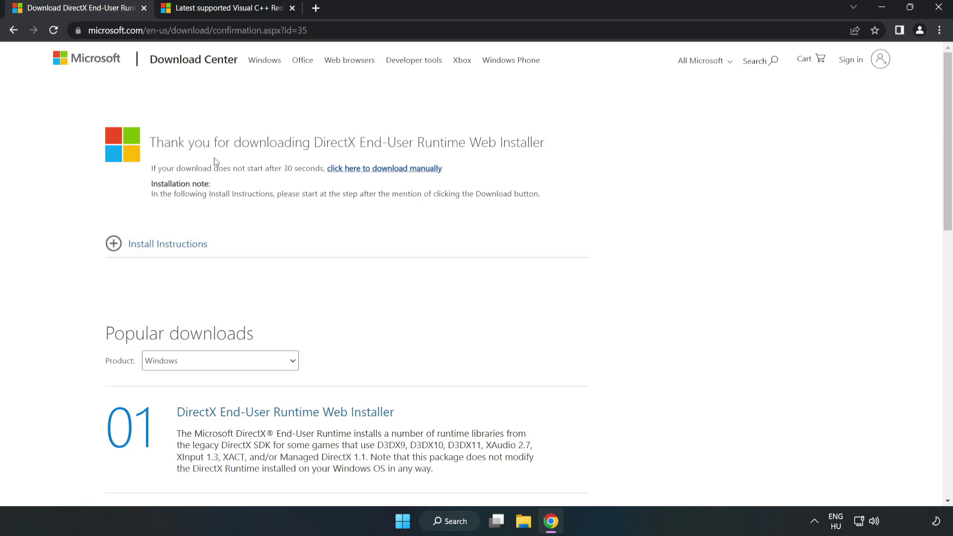
- Close the DirectX tab, leaving the Visual C++ Redistributable page
left_click(144, 9)
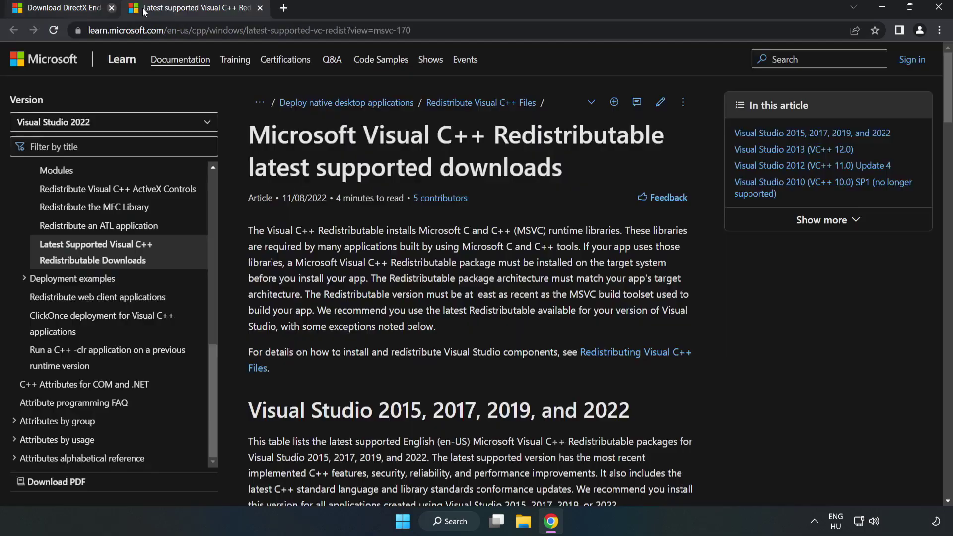
left_click(402, 30)
left_click(489, 165)
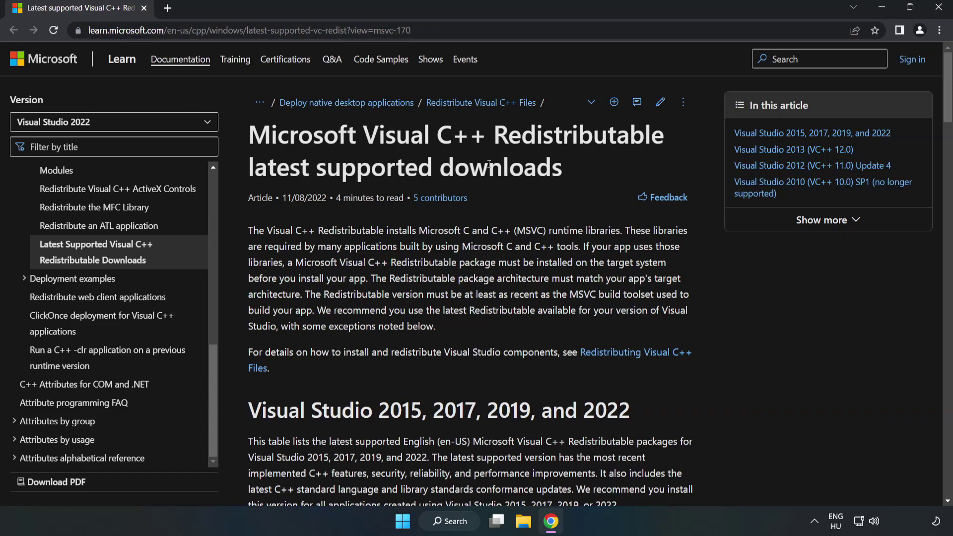
left_click_drag(948, 104, 947, 153)
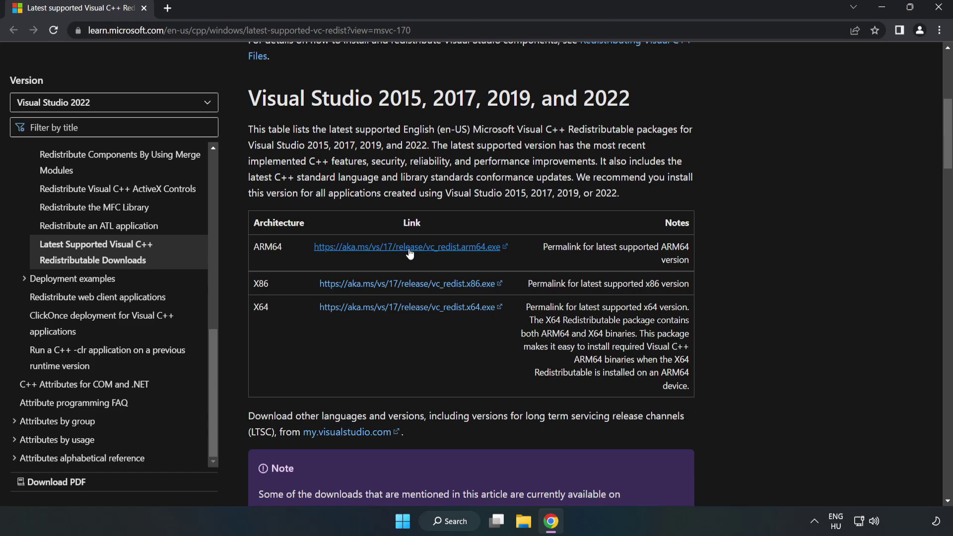
- Download the ARM64, x86 and x64 Visual C++ 2015–2022 redistributables, allowing multiple downloads
left_click(410, 248)
left_click(417, 284)
left_click(421, 308)
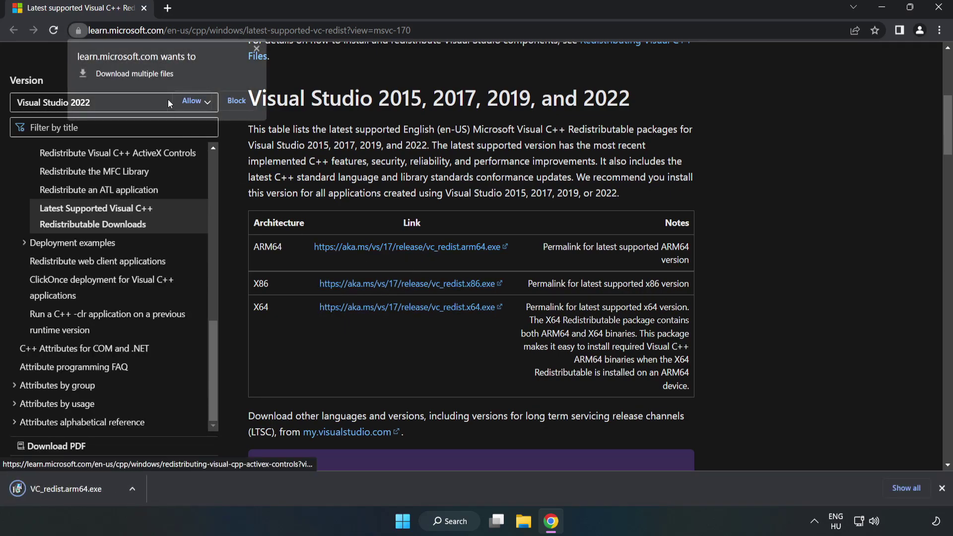
left_click(193, 101)
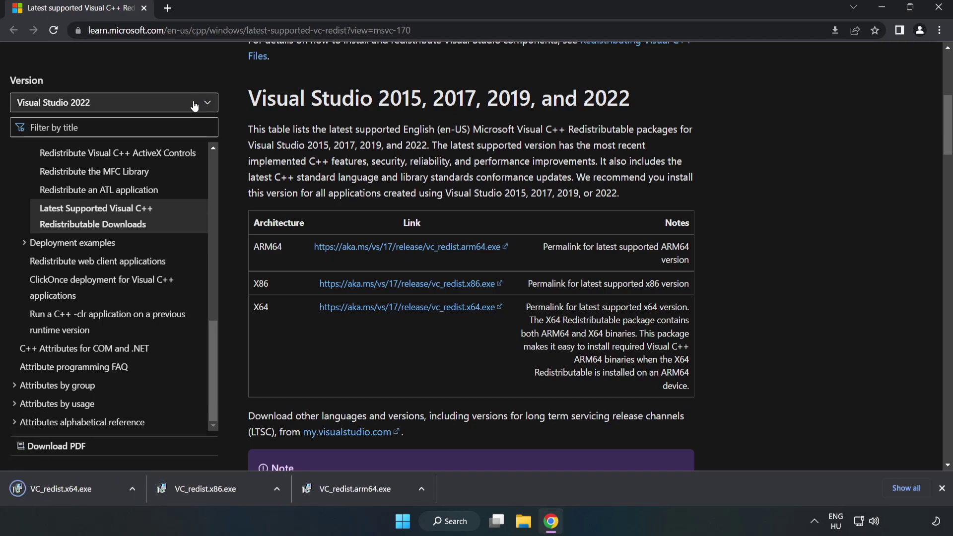
- Run the ARM64 redistributable installer, which fails as unsupported, and dismiss it
left_click(364, 492)
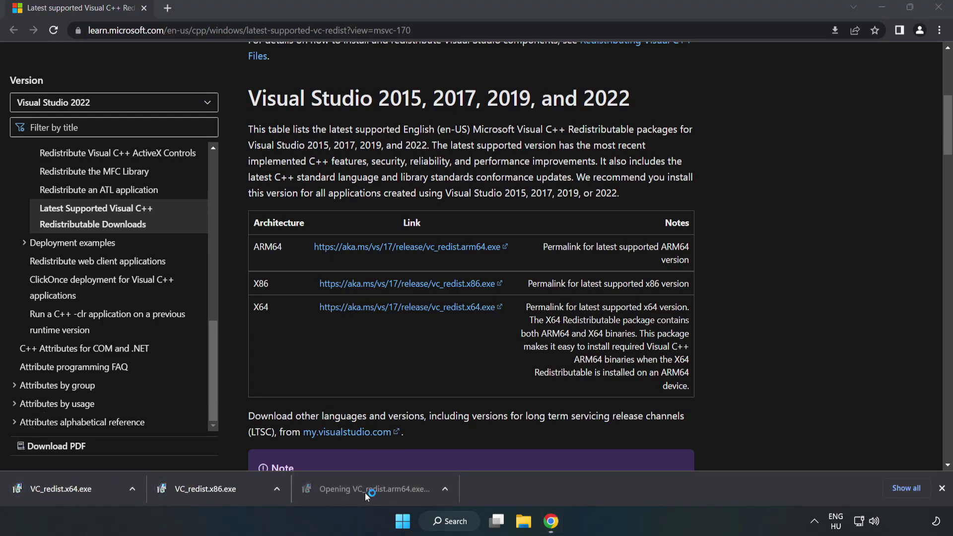
left_click_drag(610, 242, 609, 287)
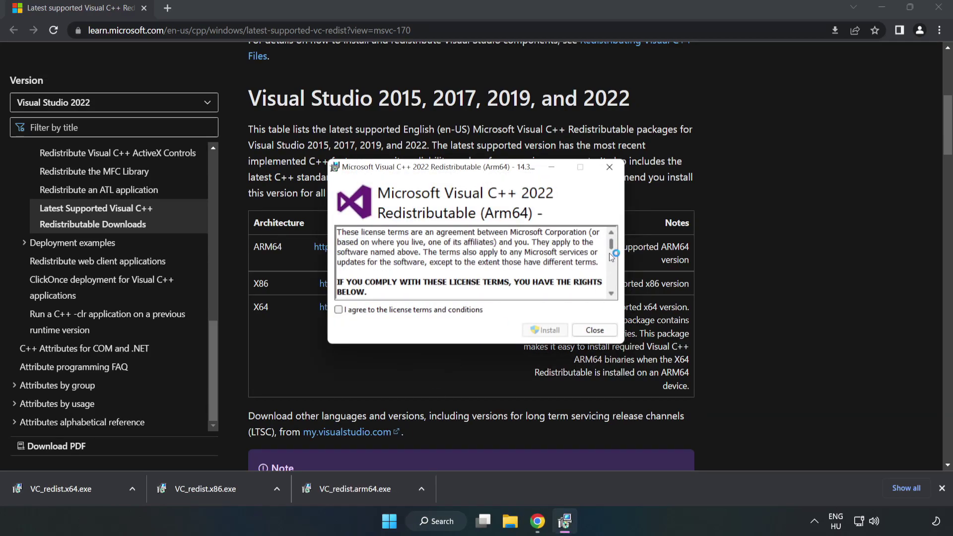
left_click(339, 310)
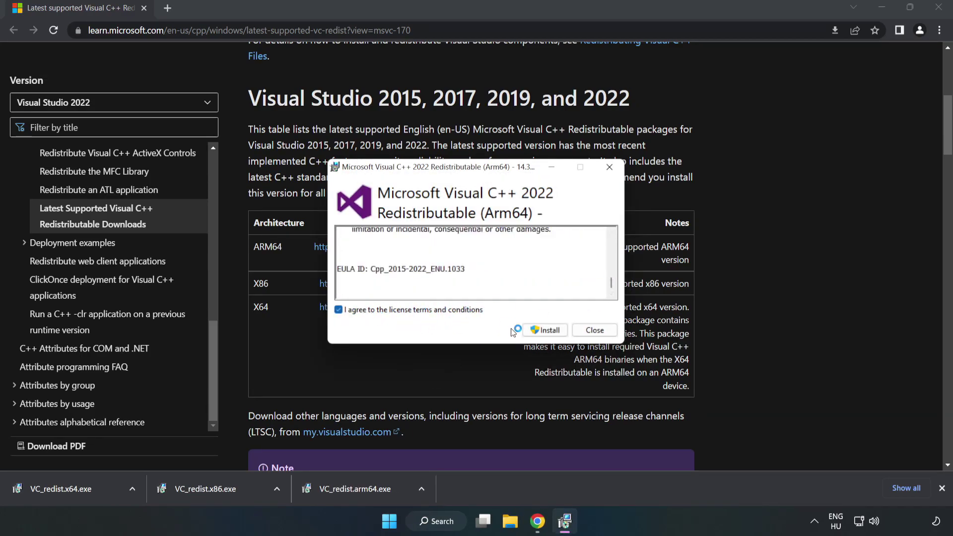
left_click(545, 331)
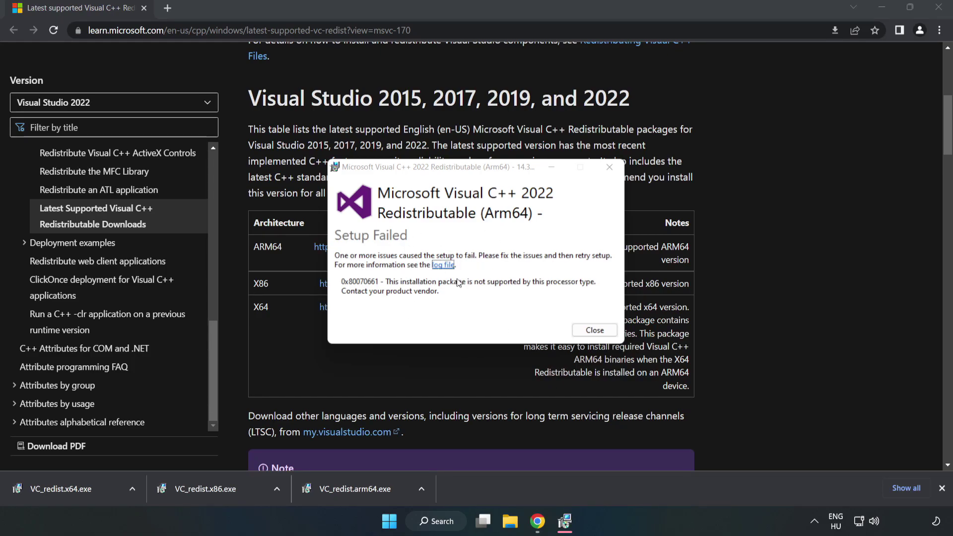
left_click(595, 330)
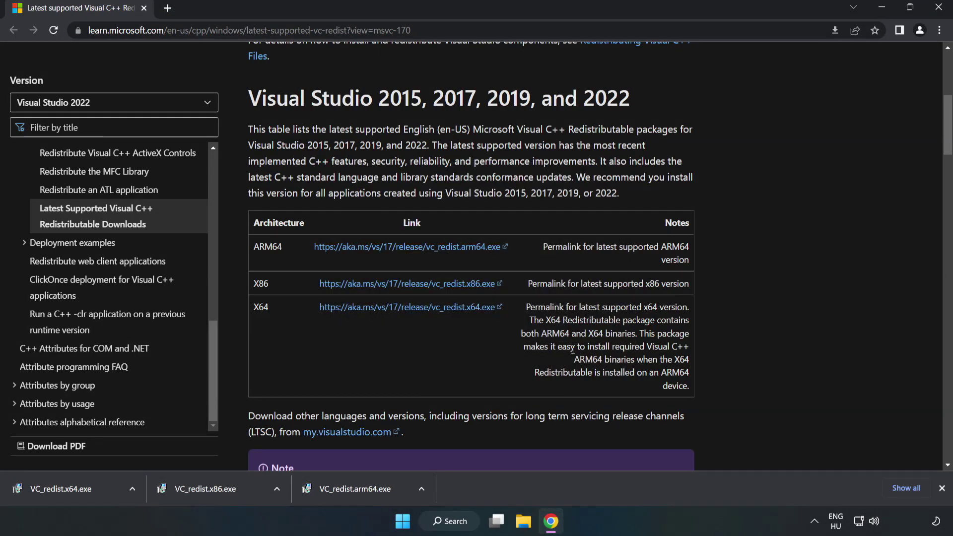
- Install the x86 and x64 Visual C++ redistributables, closing each without restarting
left_click(206, 488)
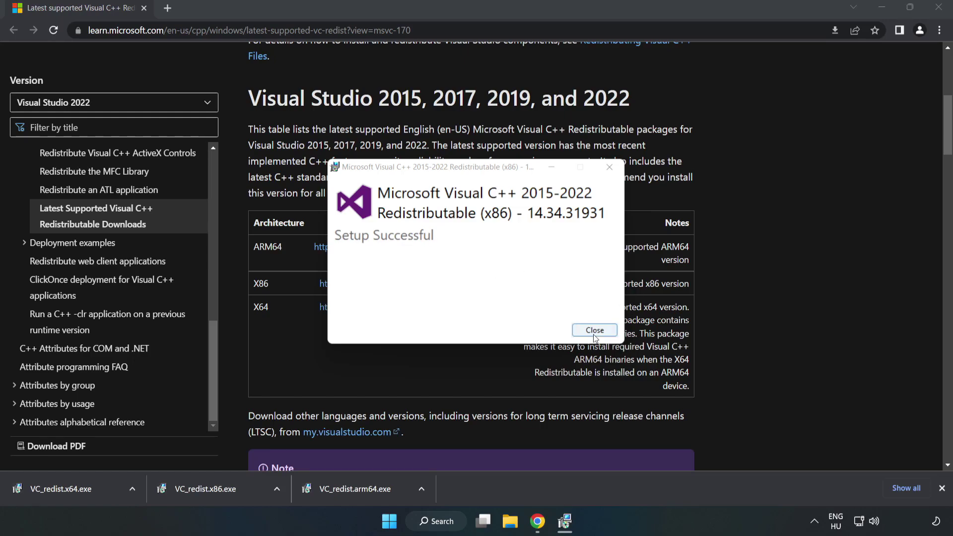
left_click(594, 329)
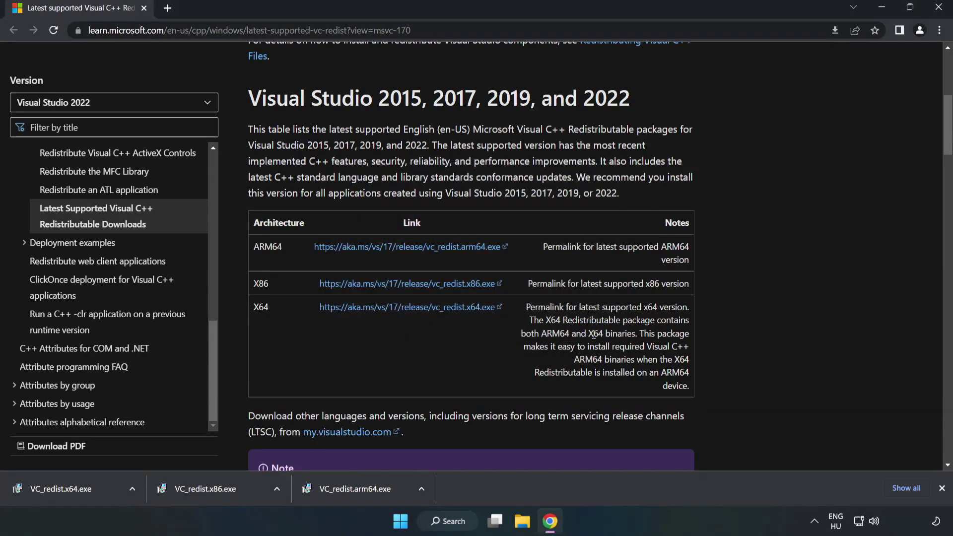
left_click(51, 486)
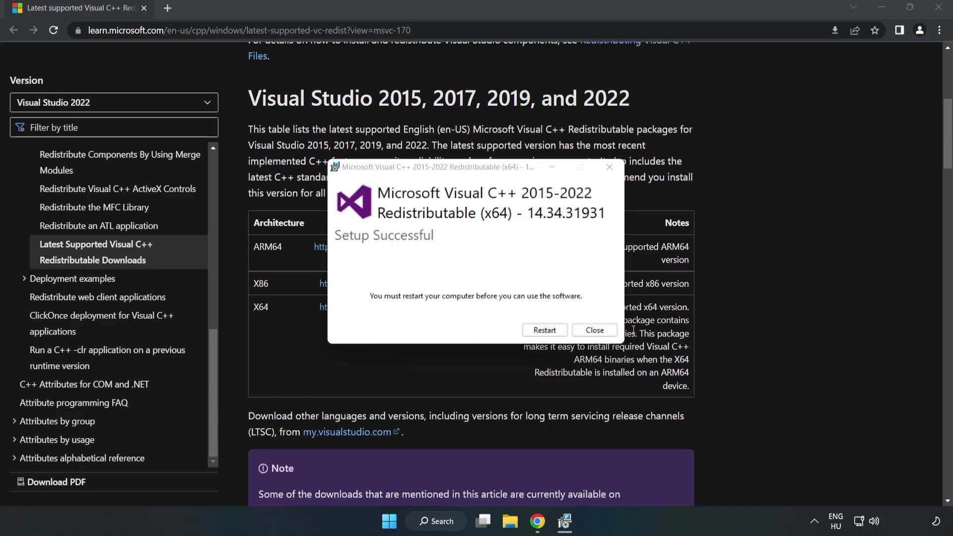
left_click(594, 331)
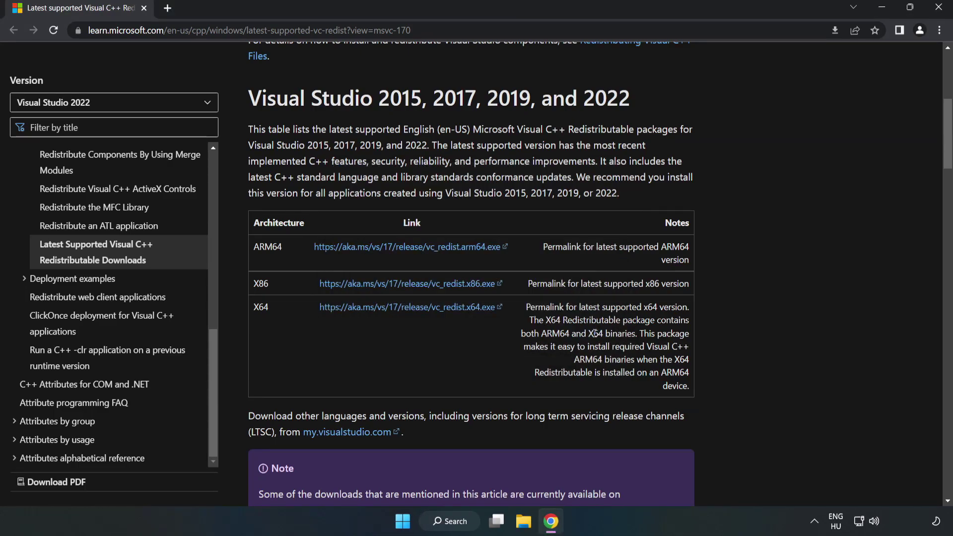
- Close Chrome and show the Start menu's power options with Restart available
left_click(938, 9)
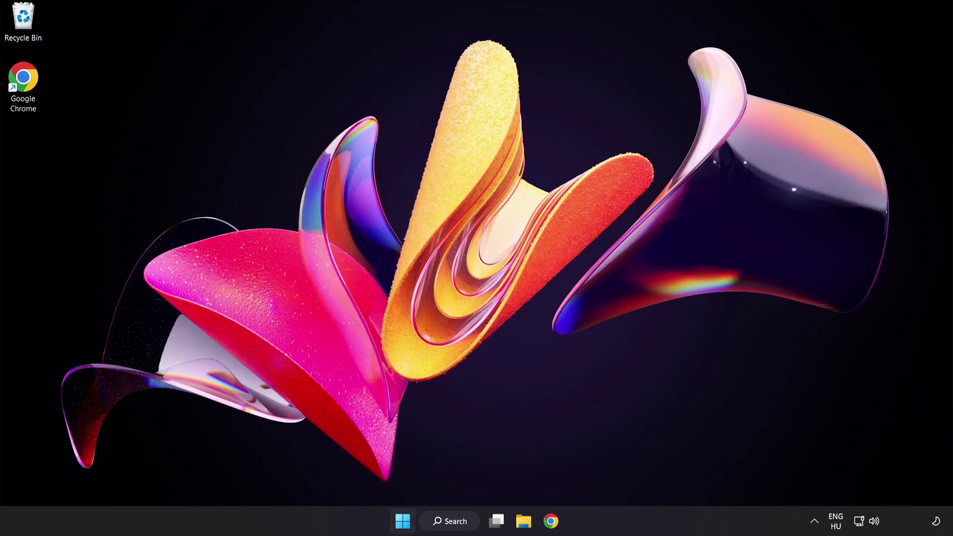
left_click(402, 520)
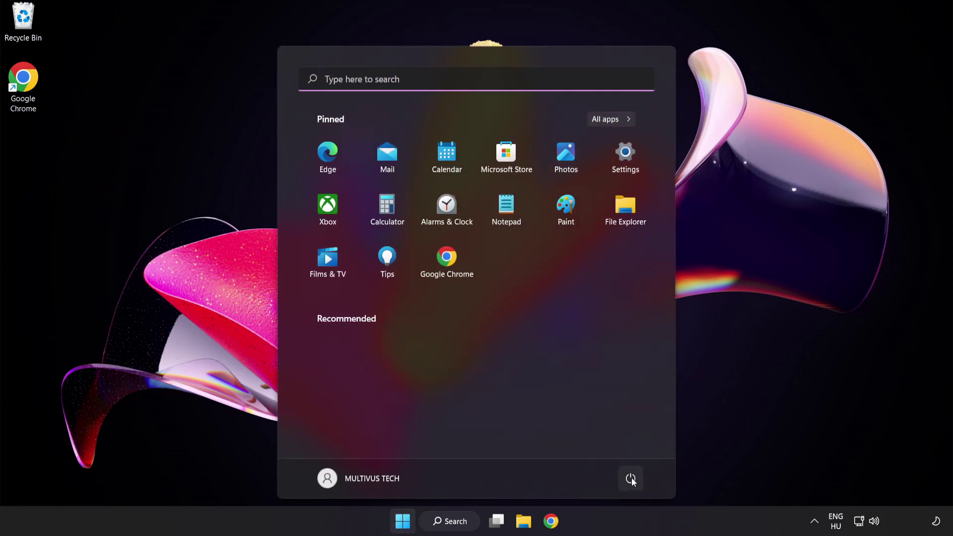
left_click(631, 478)
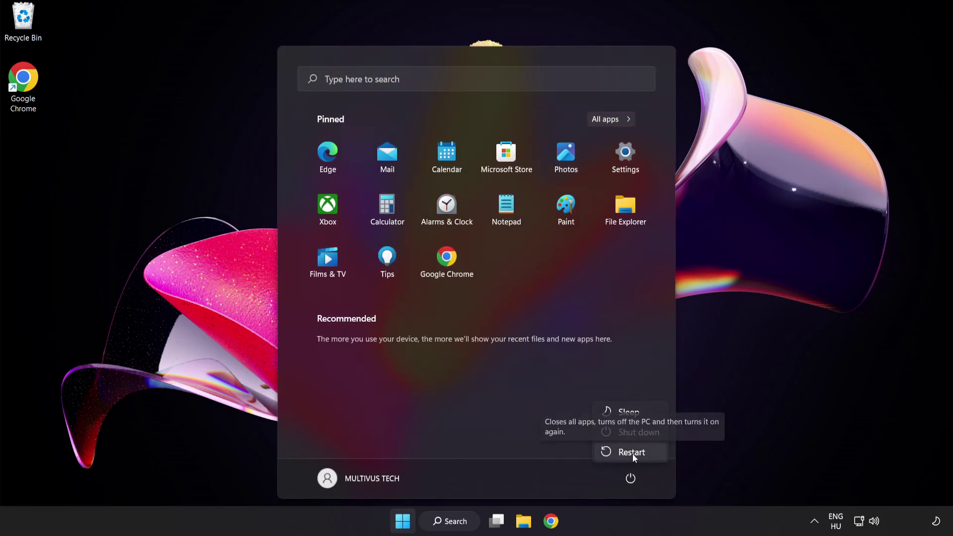